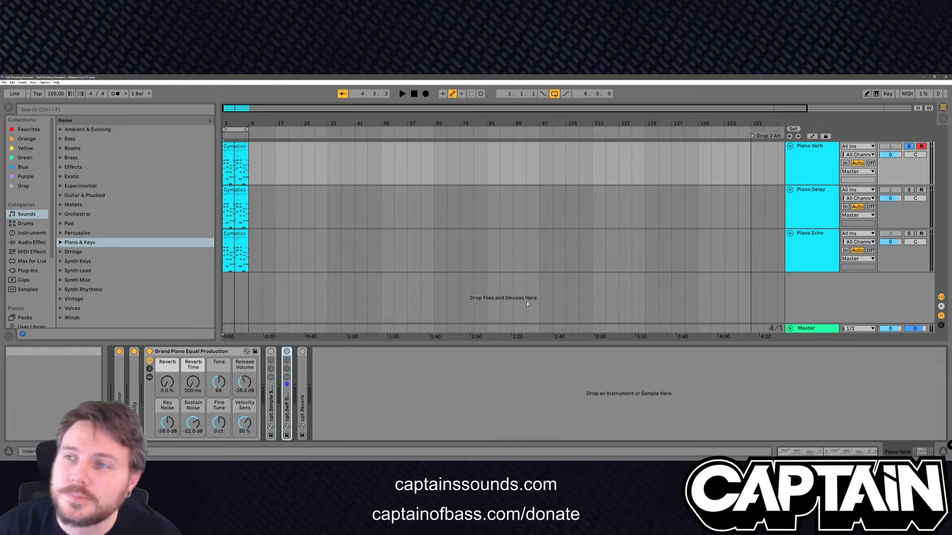
# Inspect the Piano Verb track's device chain, unfolding and refolding the Arpeggiator, Velocity and cpt.Simple Self Ducking Reverb devices
pyautogui.click(799, 153)
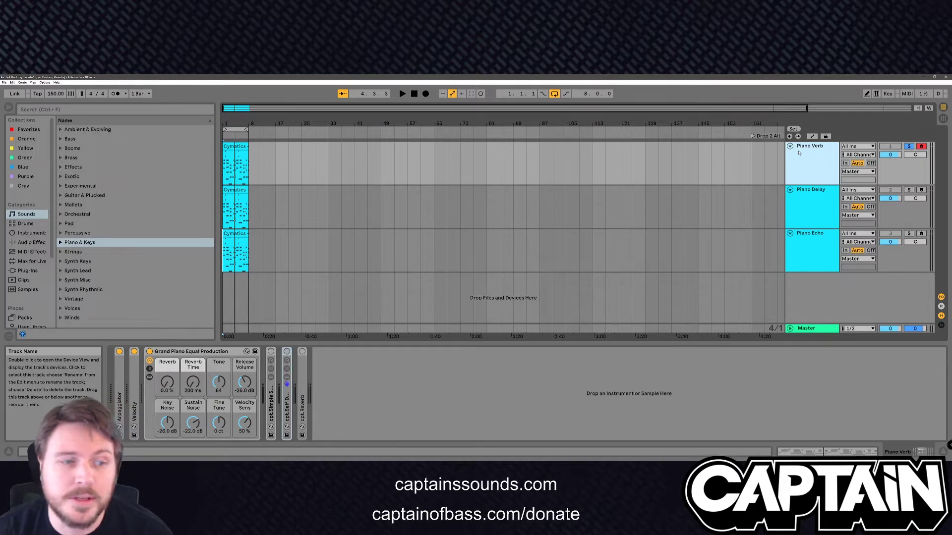
pyautogui.click(210, 353)
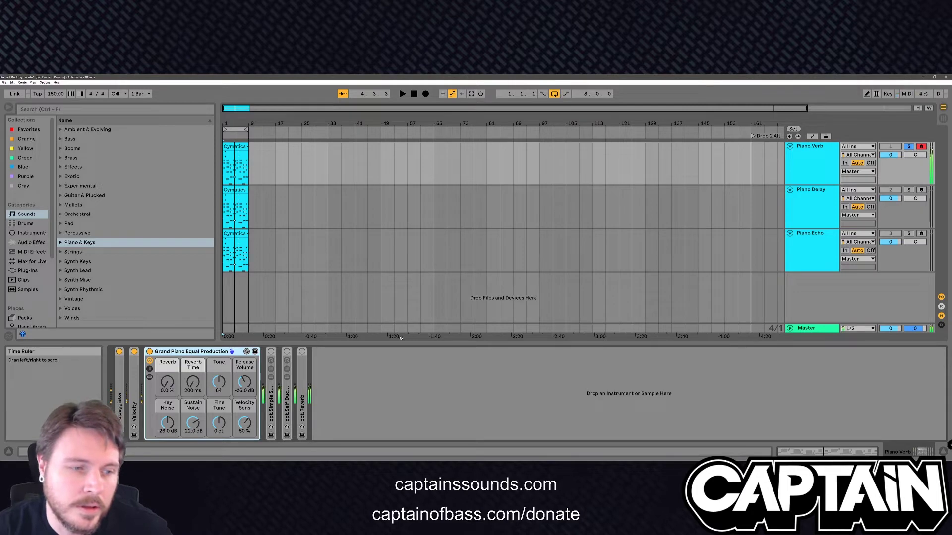
pyautogui.doubleClick(119, 389)
pyautogui.doubleClick(258, 378)
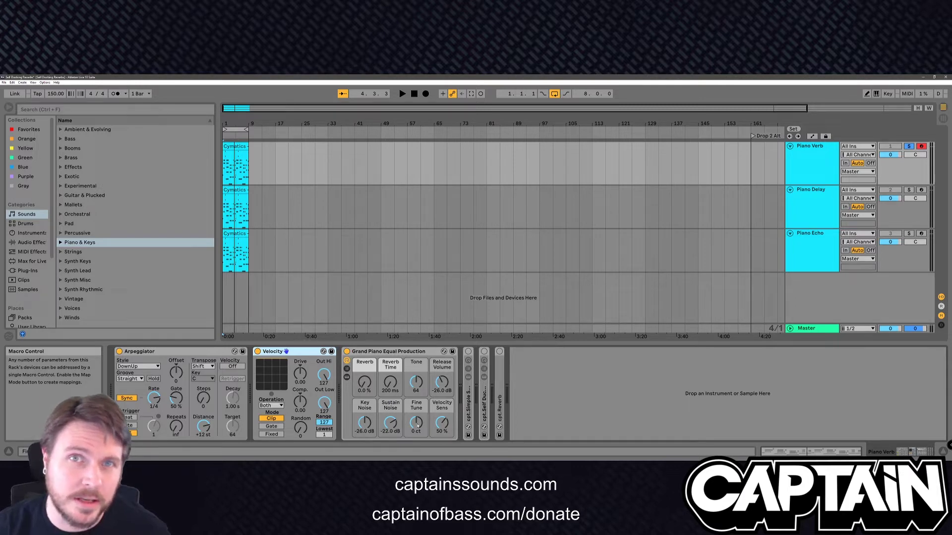
pyautogui.doubleClick(155, 351)
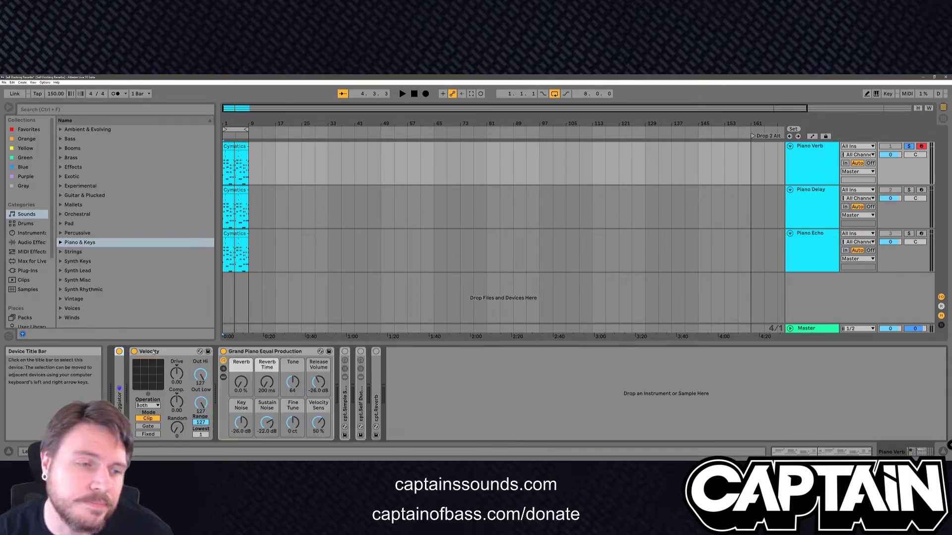
pyautogui.doubleClick(167, 353)
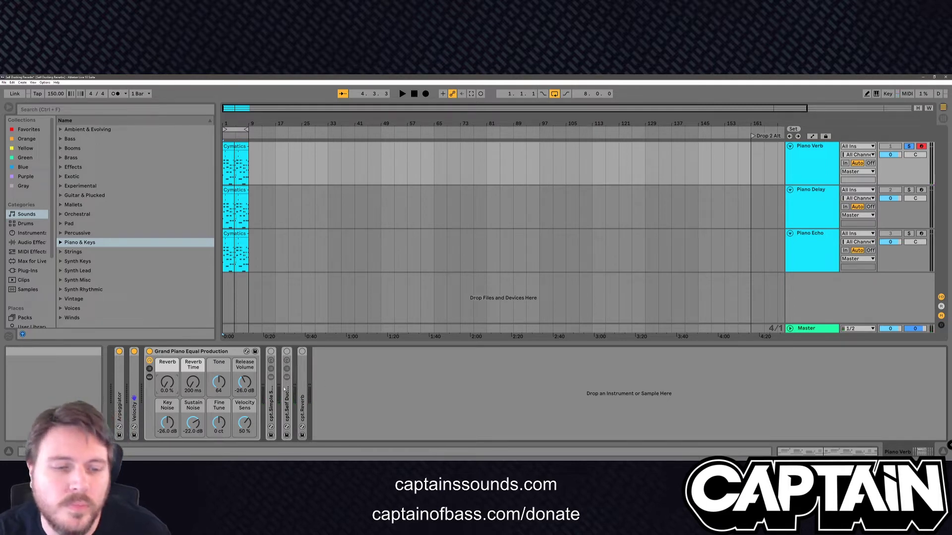
pyautogui.doubleClick(270, 389)
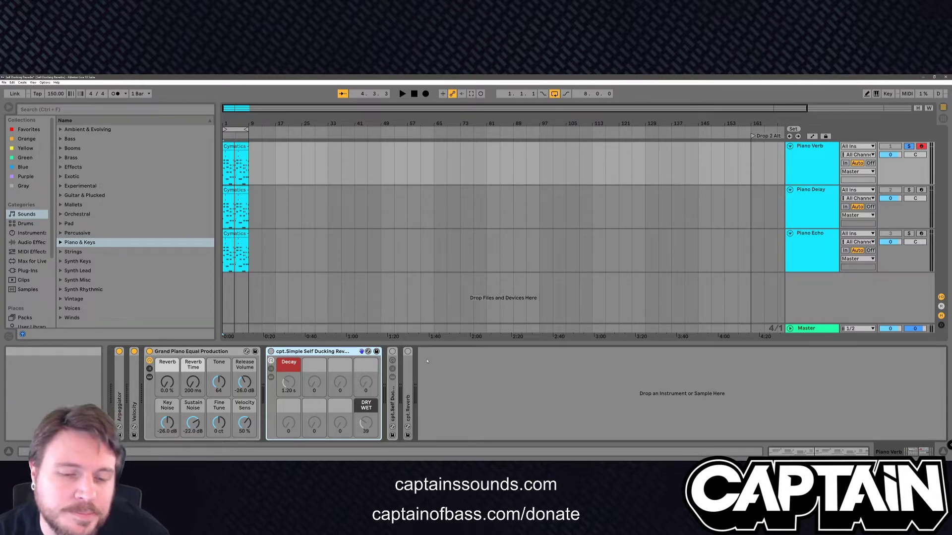
pyautogui.doubleClick(327, 352)
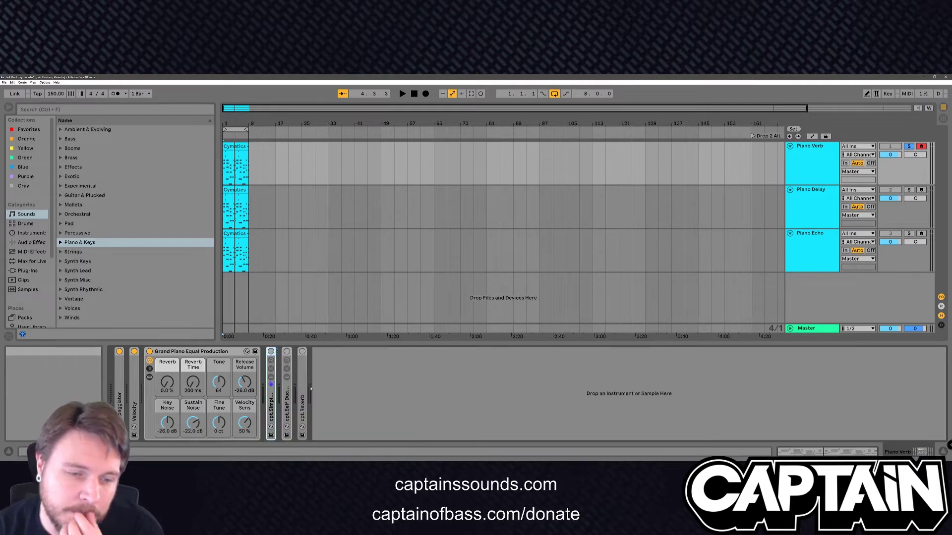
# Unfold and enable the cpt.Reverb device, and set its Decay Time to 1.20 s
pyautogui.doubleClick(301, 400)
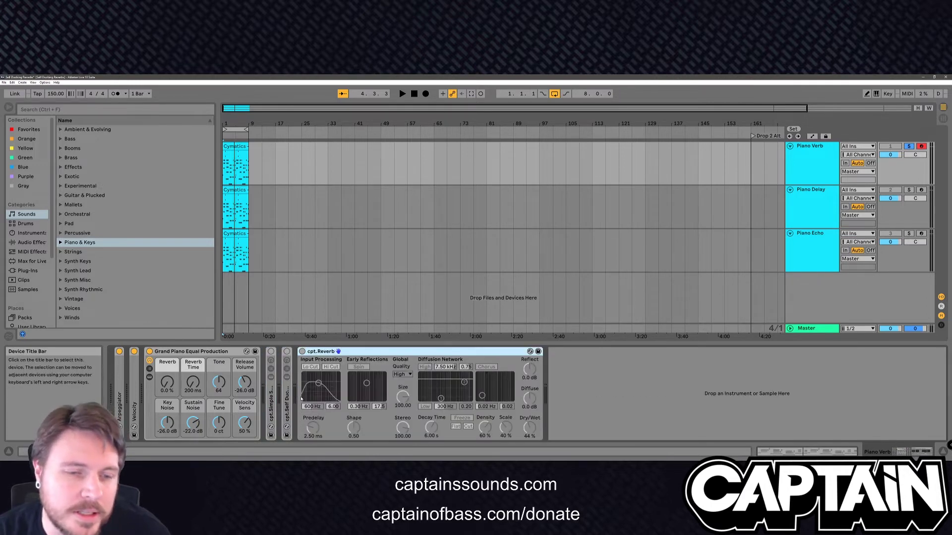
pyautogui.click(301, 352)
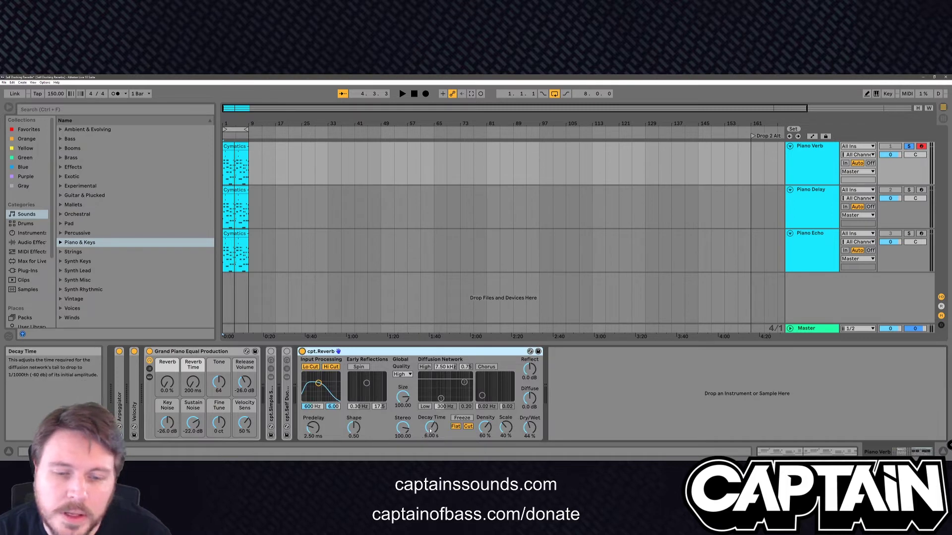
pyautogui.moveTo(430, 431); pyautogui.dragTo(431, 453)
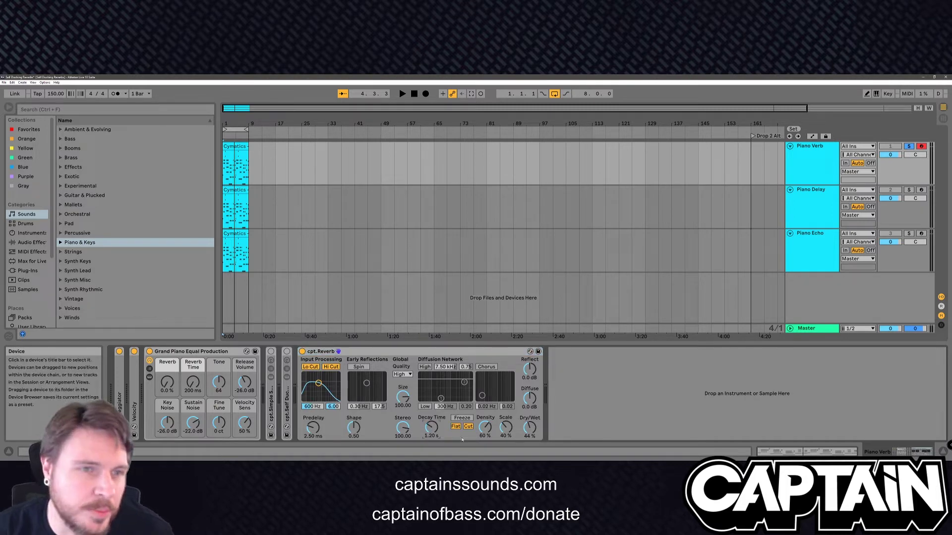
# Play the piano clip and compare the sound with cpt.Reverb bypassed and enabled
pyautogui.press('space')
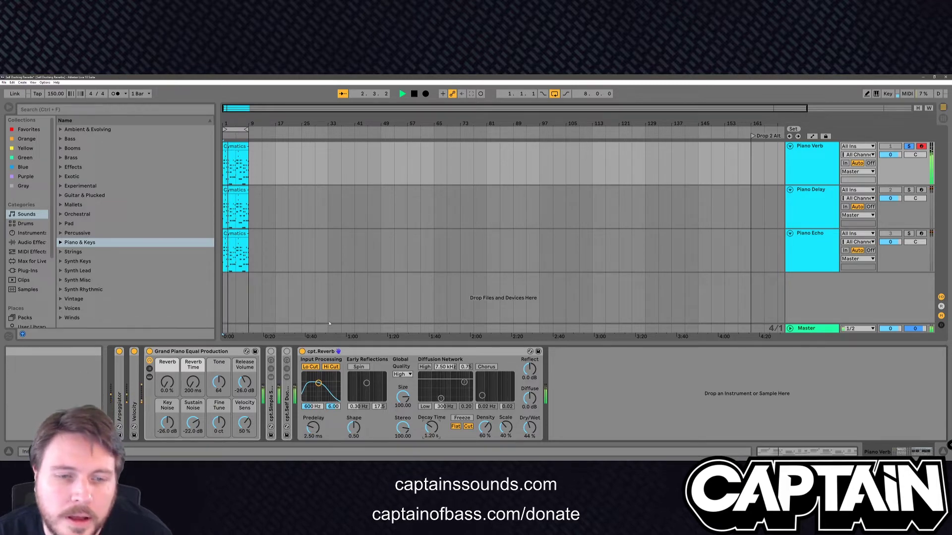
pyautogui.click(302, 351)
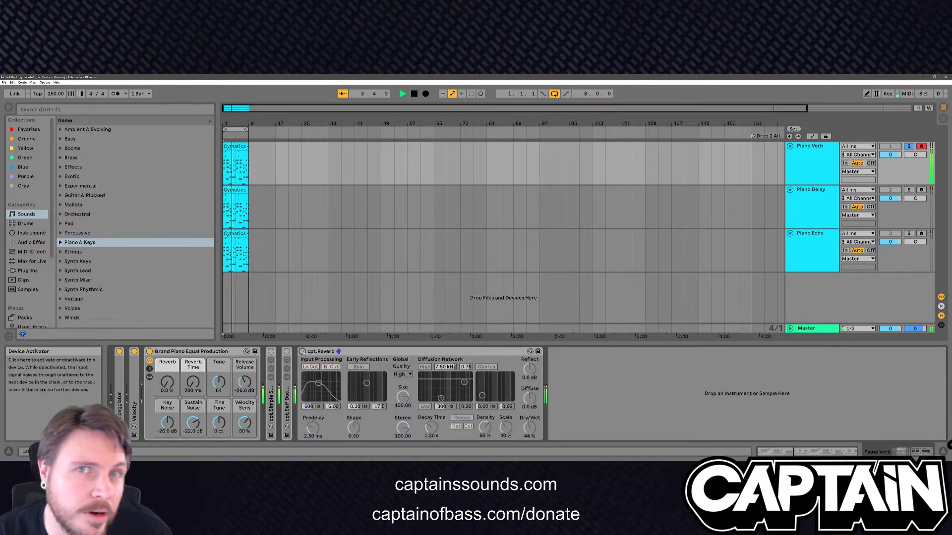
pyautogui.click(302, 352)
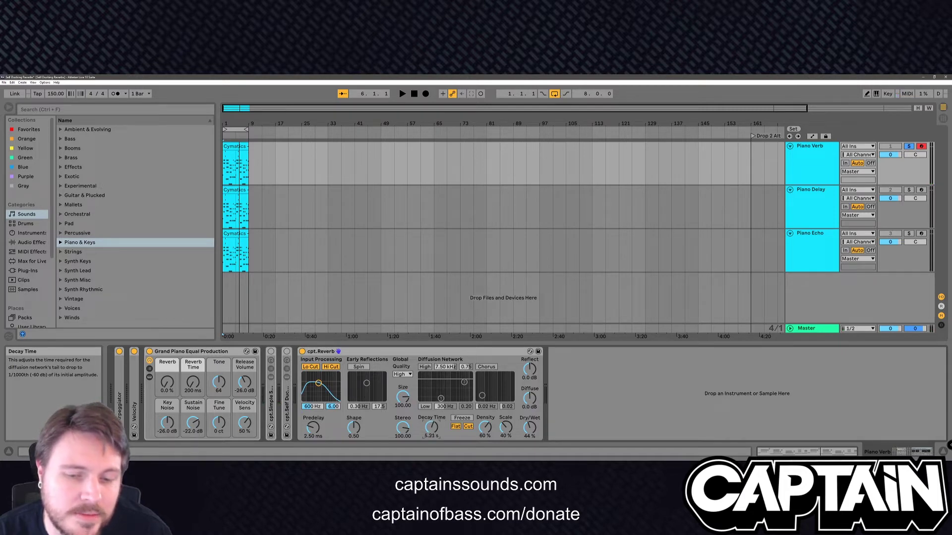
# Set cpt.Reverb's Decay Time to 5.00 s and Dry/Wet to 31 %, and audition the piano clip
pyautogui.moveTo(431, 428)
pyautogui.mouseDown()
pyautogui.moveTo(431, 446)
pyautogui.moveTo(434, 435)
pyautogui.mouseUp()
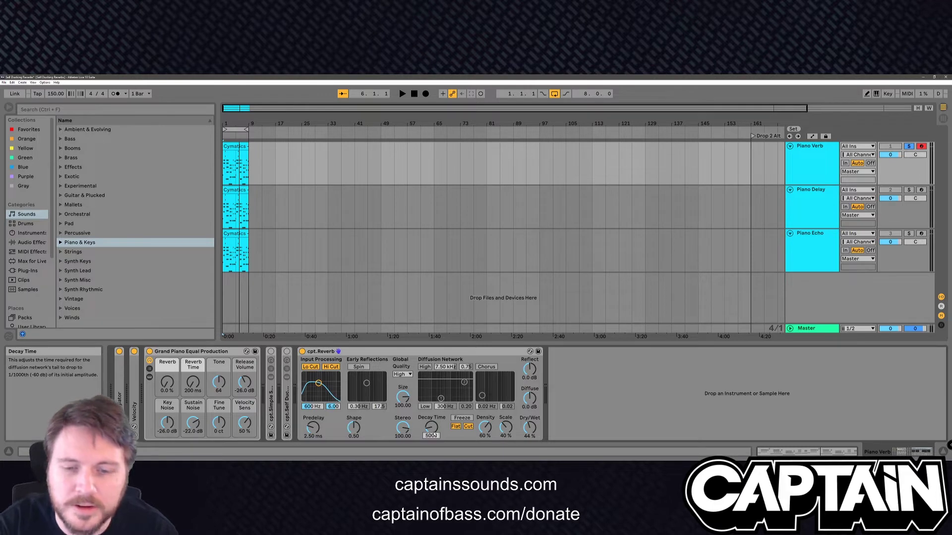
pyautogui.press('Delete')
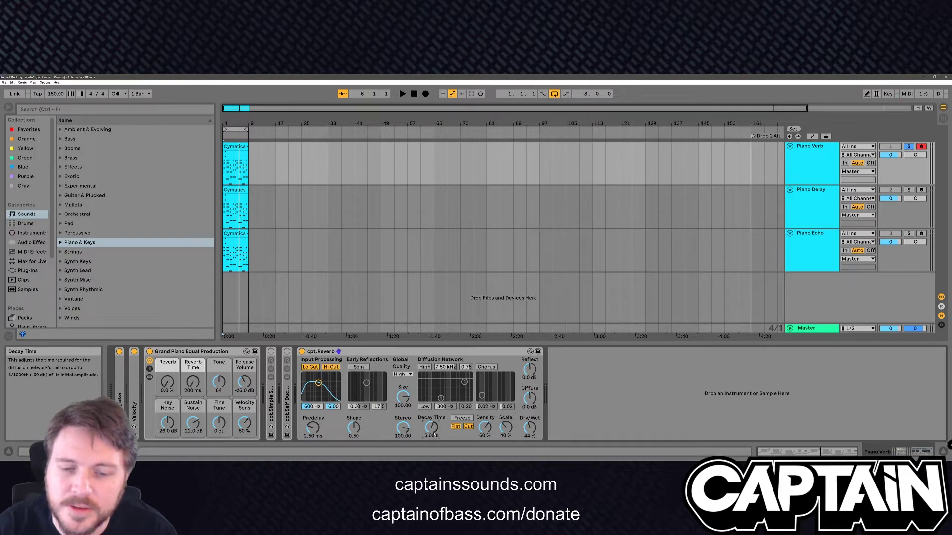
pyautogui.moveTo(529, 427); pyautogui.dragTo(530, 442)
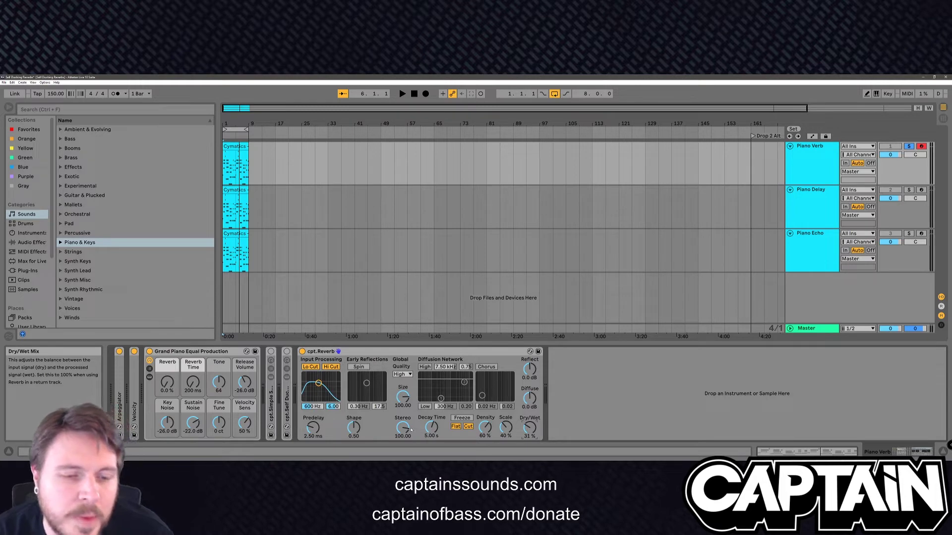
pyautogui.press('space')
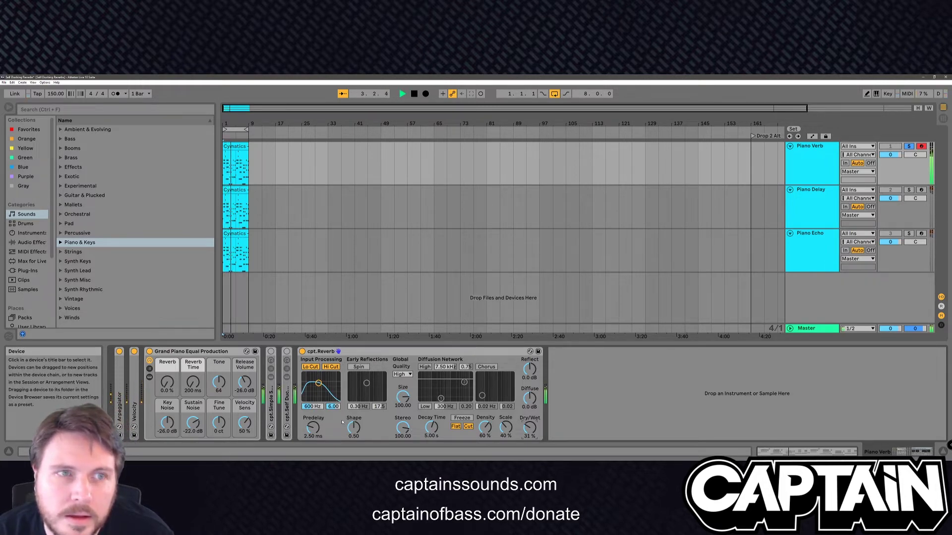
pyautogui.press('space')
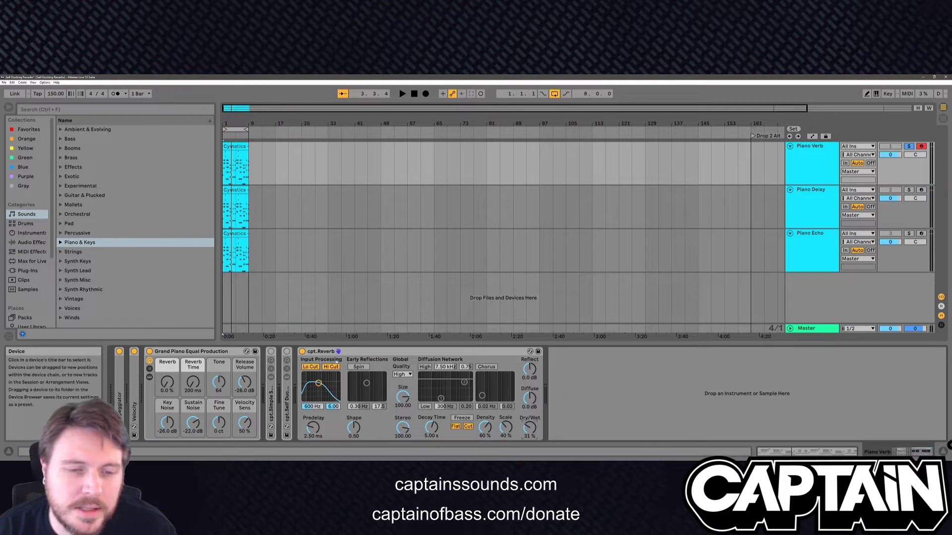
pyautogui.doubleClick(272, 389)
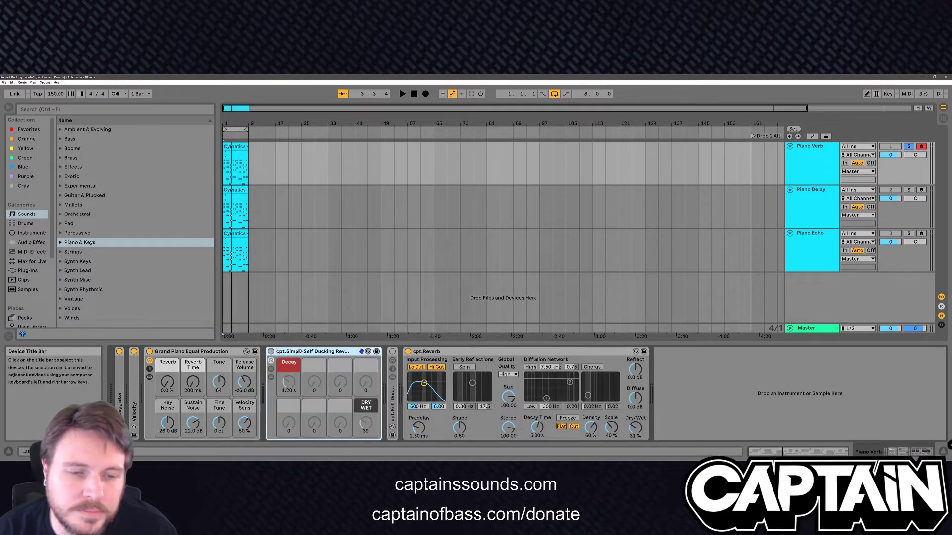
pyautogui.doubleClick(296, 355)
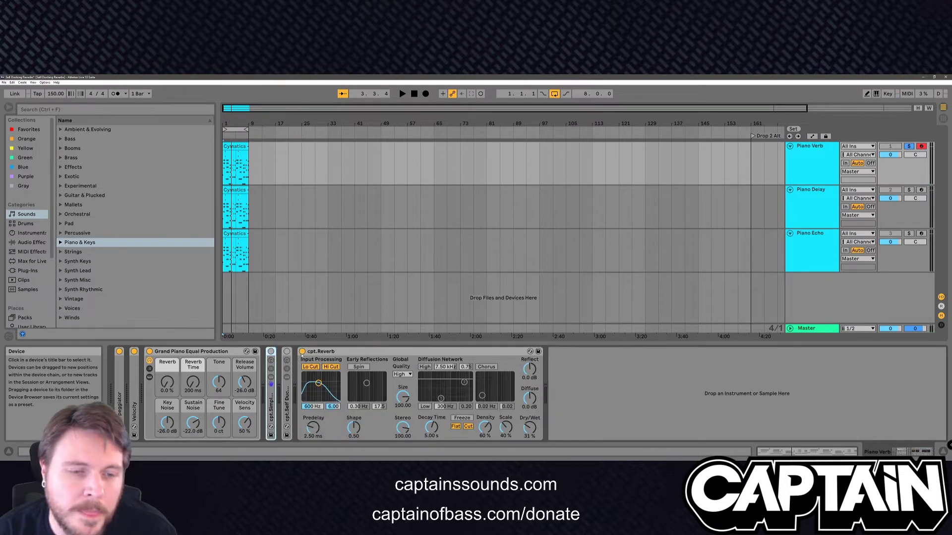
# Group cpt.Reverb into an audio effect rack and ungroup it again
pyautogui.click(397, 351)
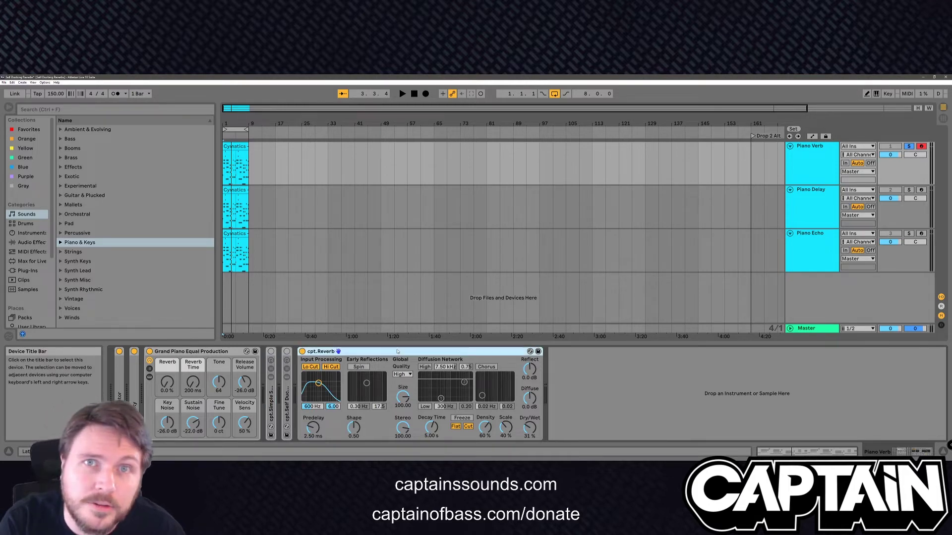
pyautogui.hotkey('ctrl', 'g')
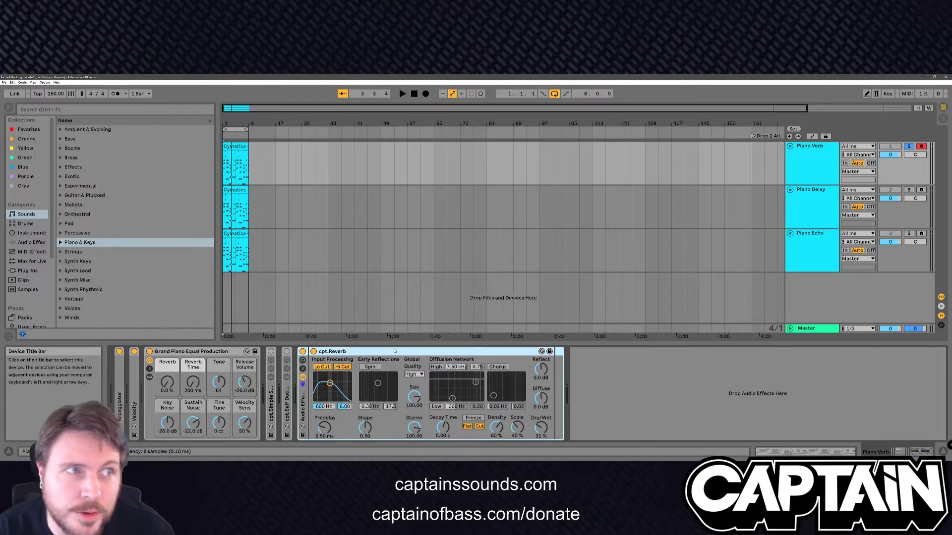
pyautogui.click(12, 83)
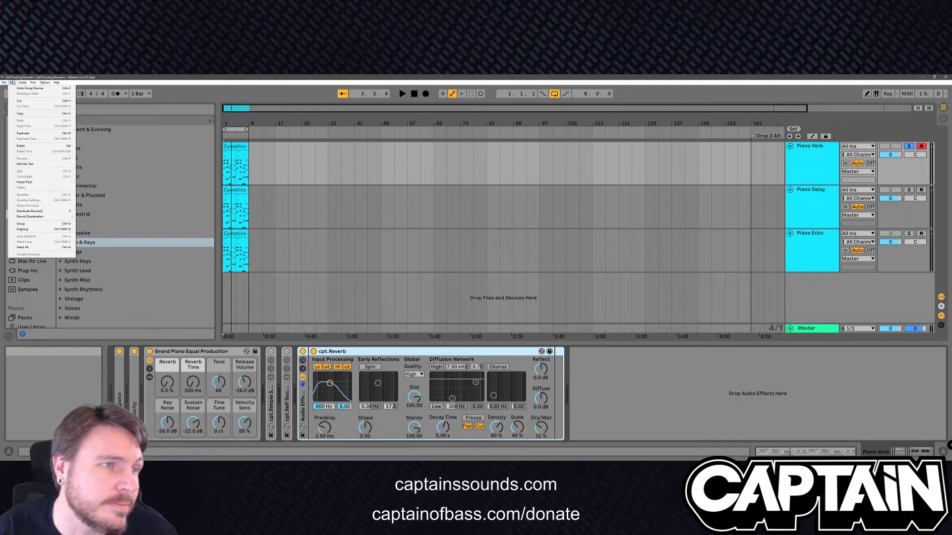
pyautogui.click(12, 83)
pyautogui.click(22, 83)
pyautogui.click(22, 83)
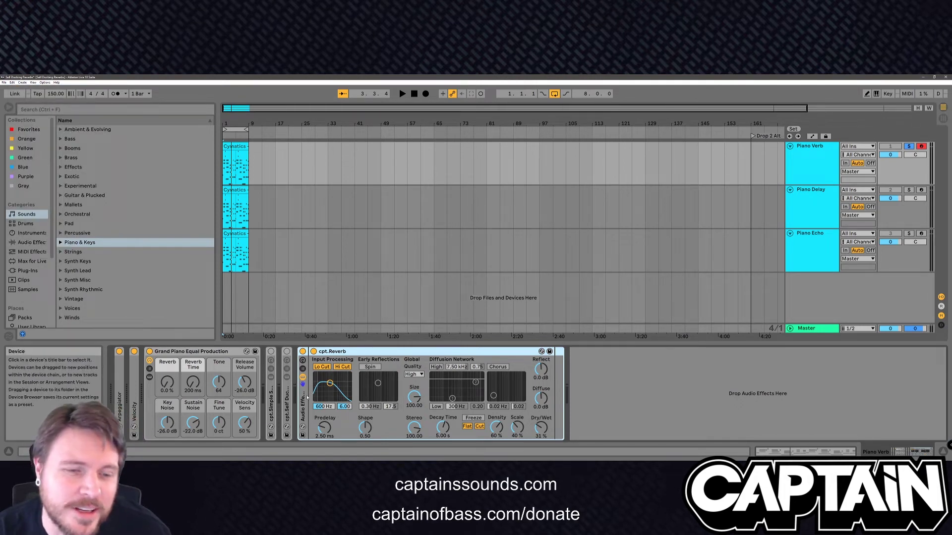
pyautogui.rightClick(386, 352)
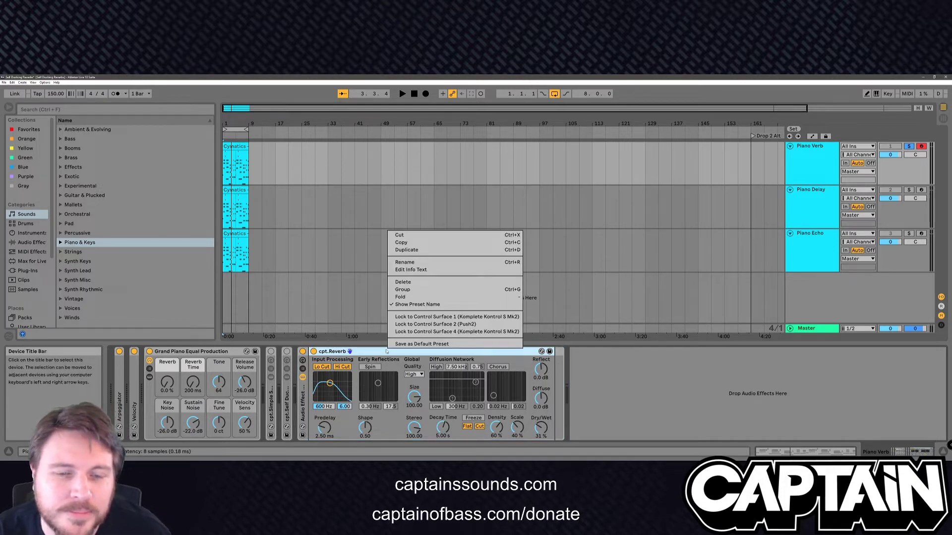
pyautogui.click(429, 294)
pyautogui.rightClick(303, 399)
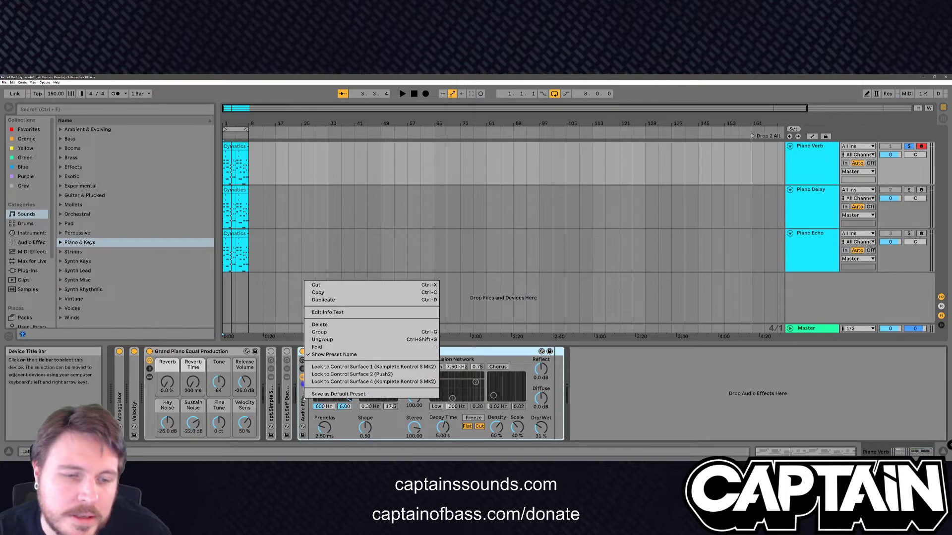
pyautogui.click(340, 338)
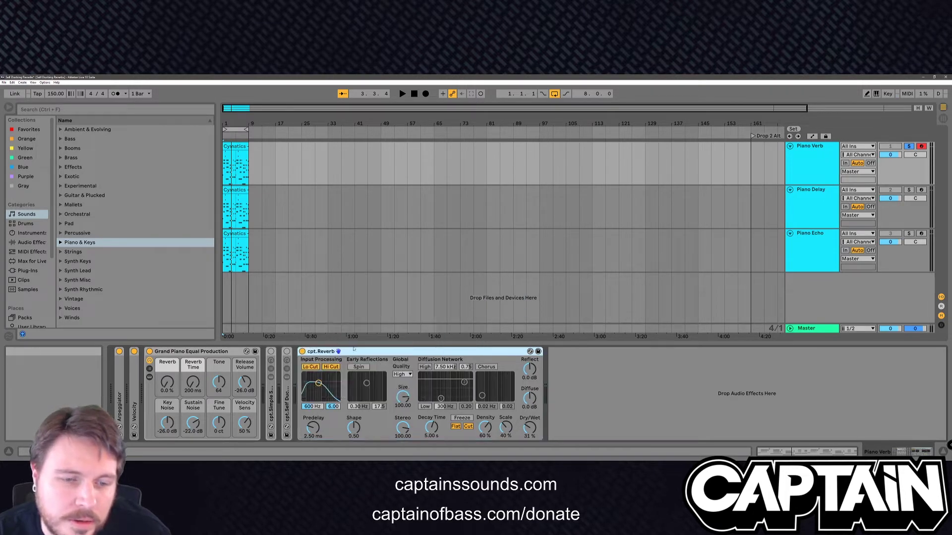
# Group cpt.Reverb into an Audio Effect Rack with its chain list shown, and set the reverb's Dry/Wet to 100 %
pyautogui.rightClick(420, 349)
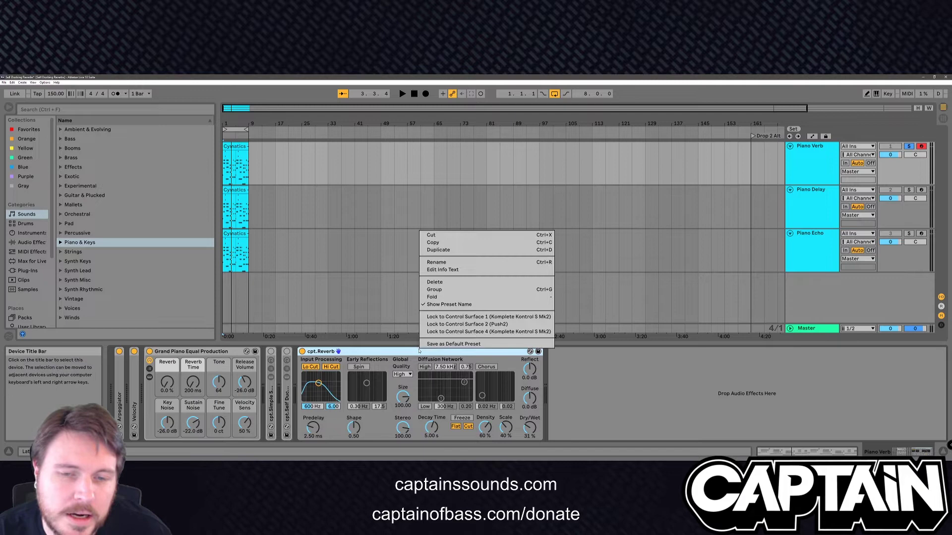
pyautogui.click(450, 291)
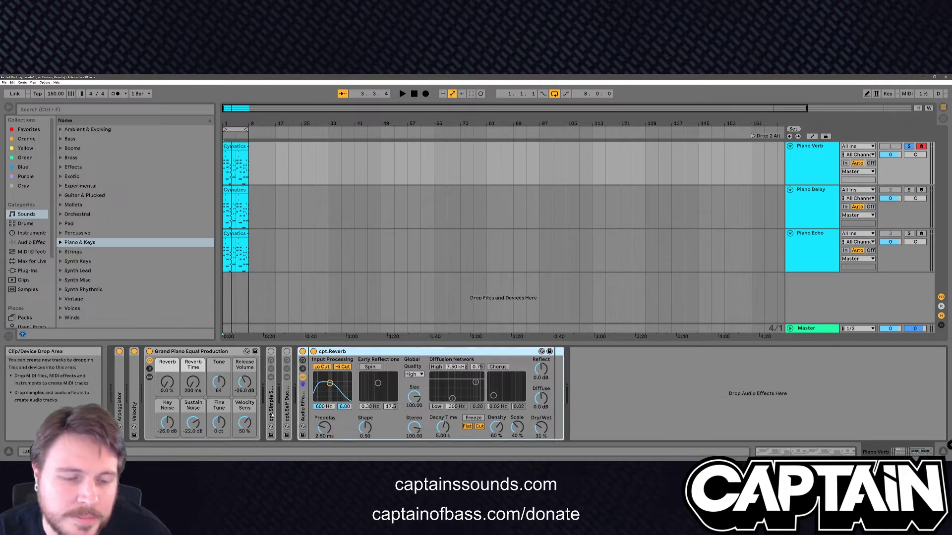
pyautogui.click(303, 369)
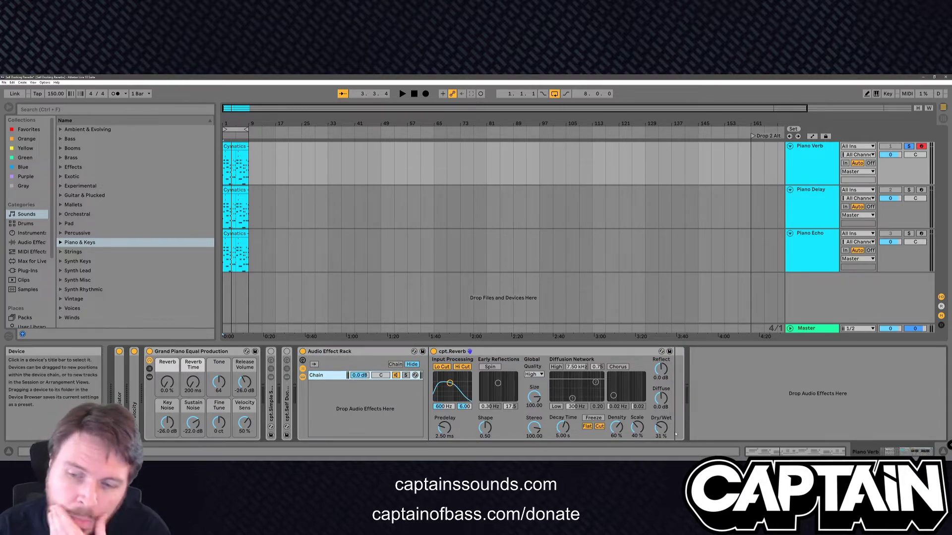
pyautogui.moveTo(666, 430); pyautogui.dragTo(666, 377)
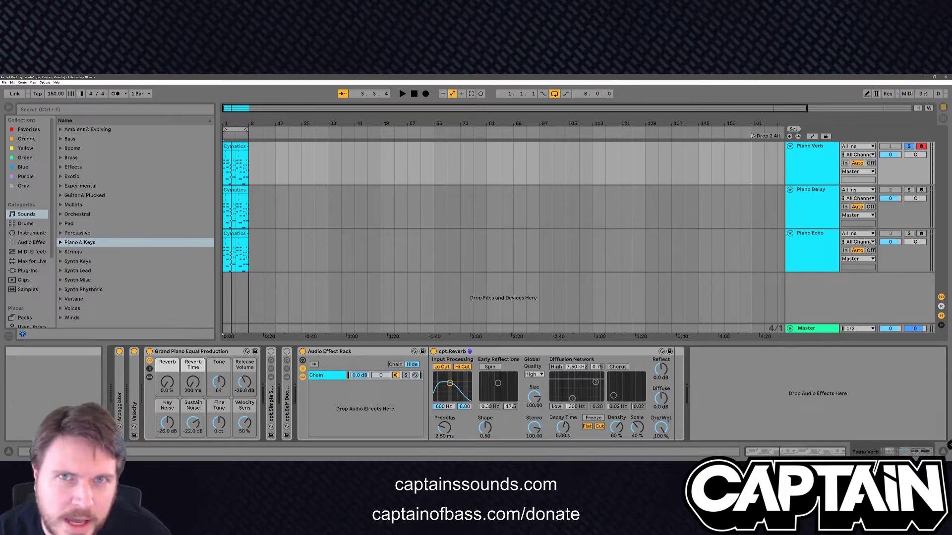
# Create a second chain in the Audio Effect Rack and name it DRY
pyautogui.rightClick(330, 375)
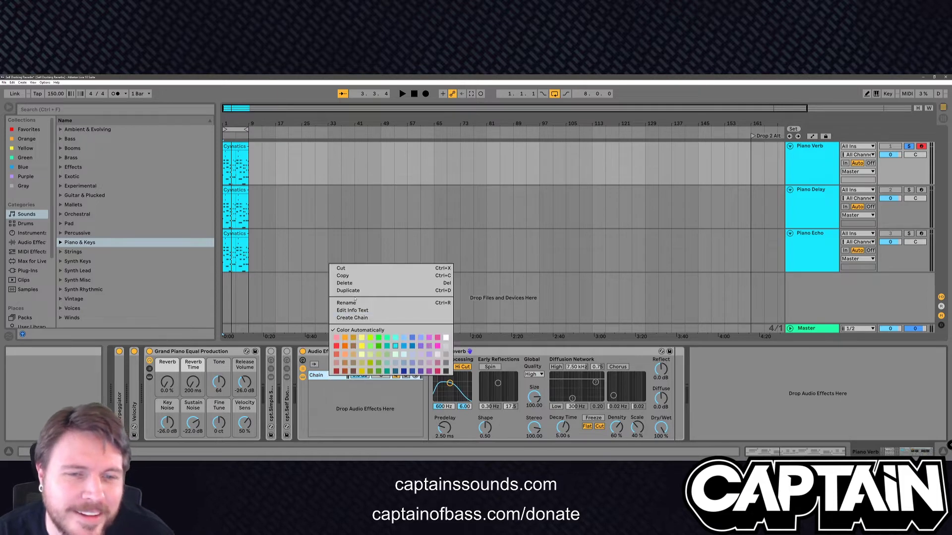
pyautogui.click(352, 318)
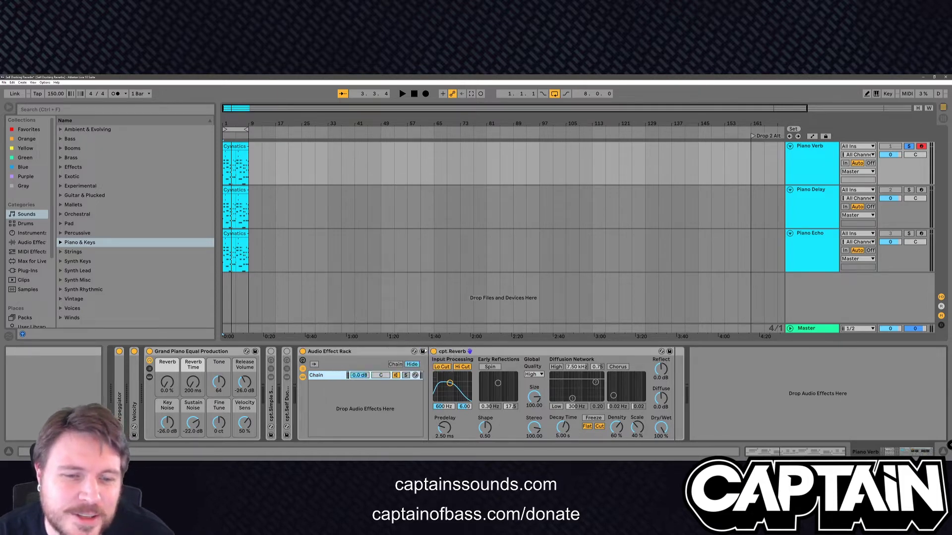
pyautogui.doubleClick(334, 384)
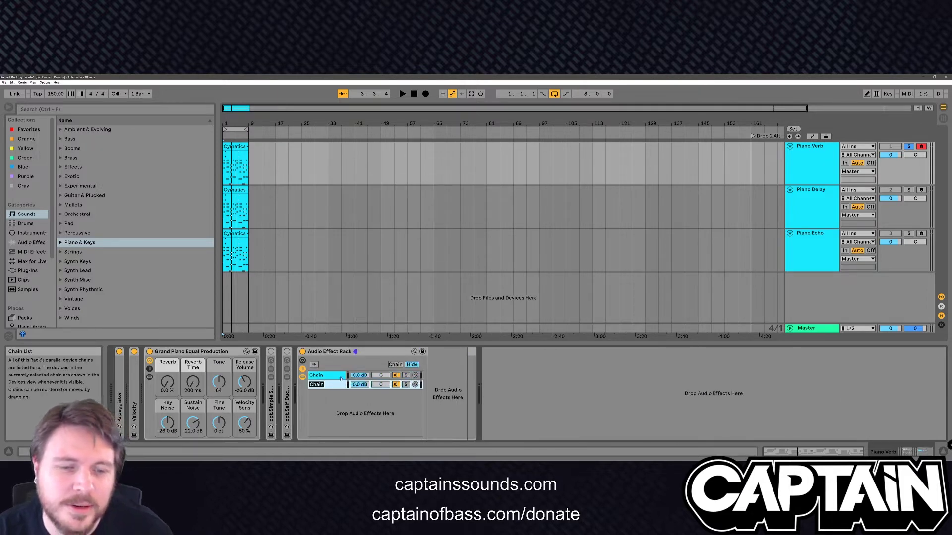
pyautogui.write('DR')
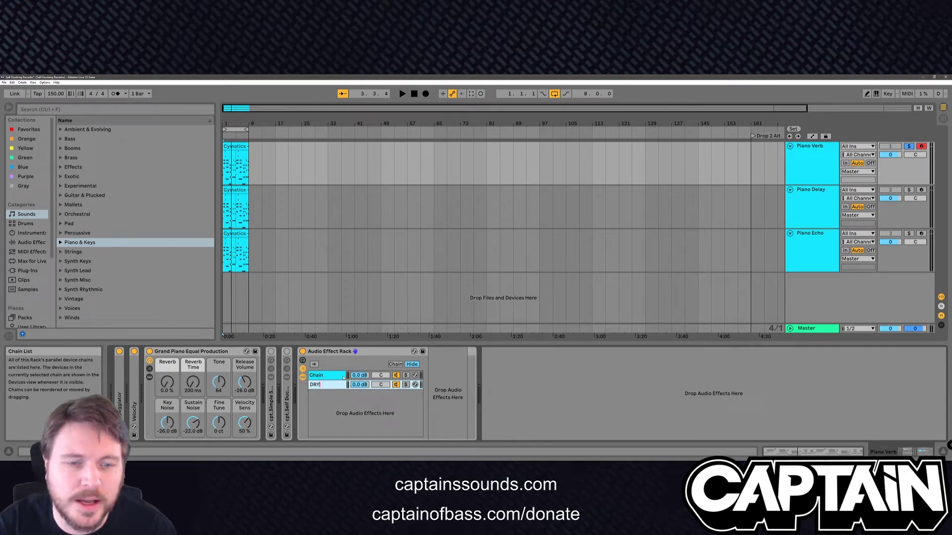
pyautogui.write('Y')
pyautogui.press('Return')
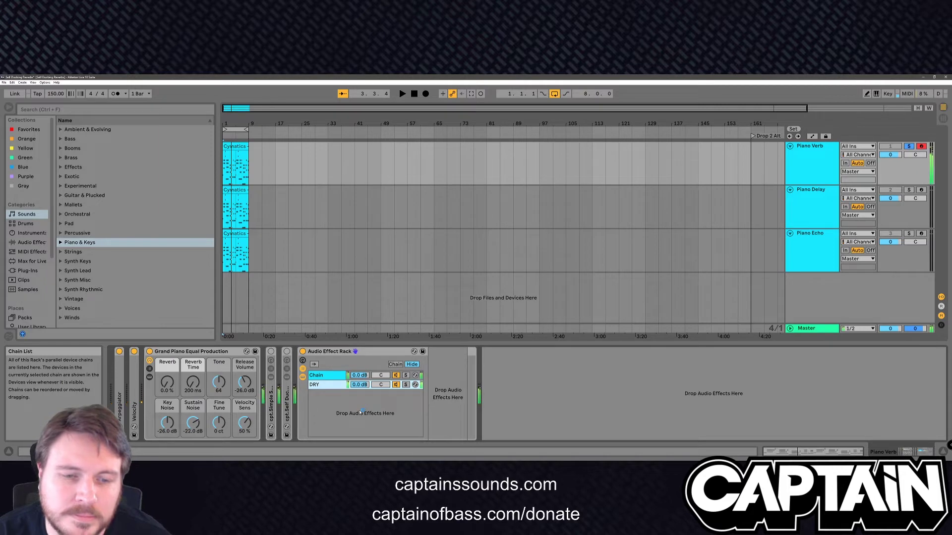
# Add a Compressor after cpt.Reverb in the reverb chain and switch it to the gain reduction activity view
pyautogui.click(324, 377)
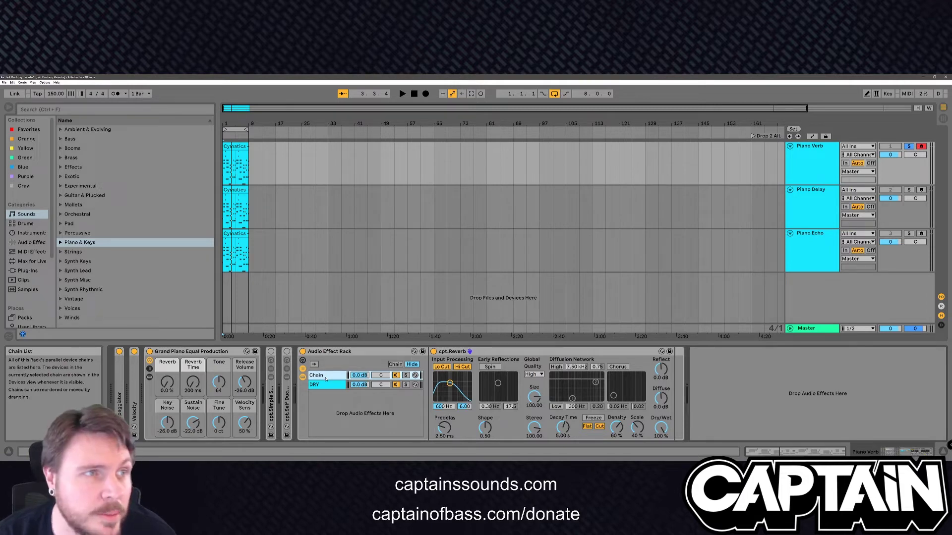
pyautogui.hotkey('ctrl', 'f')
pyautogui.write('comp')
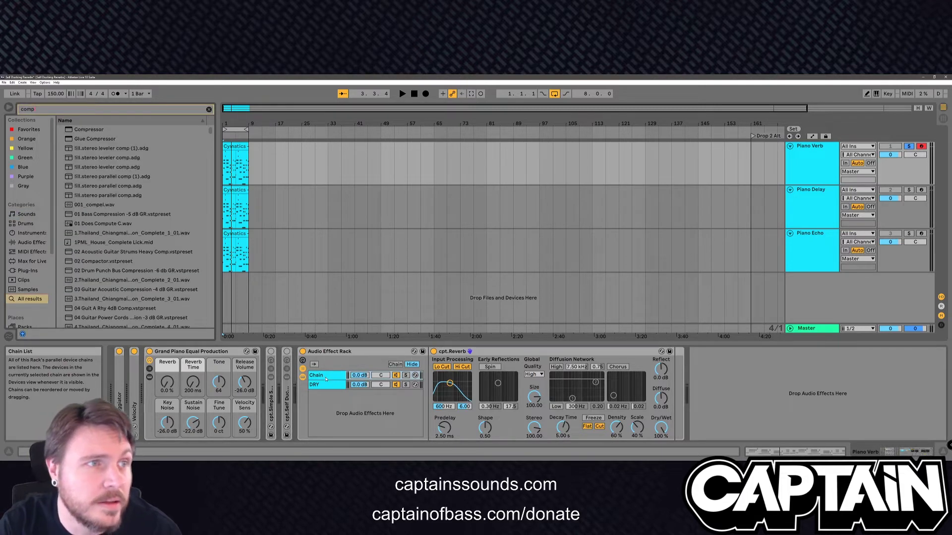
pyautogui.click(78, 130)
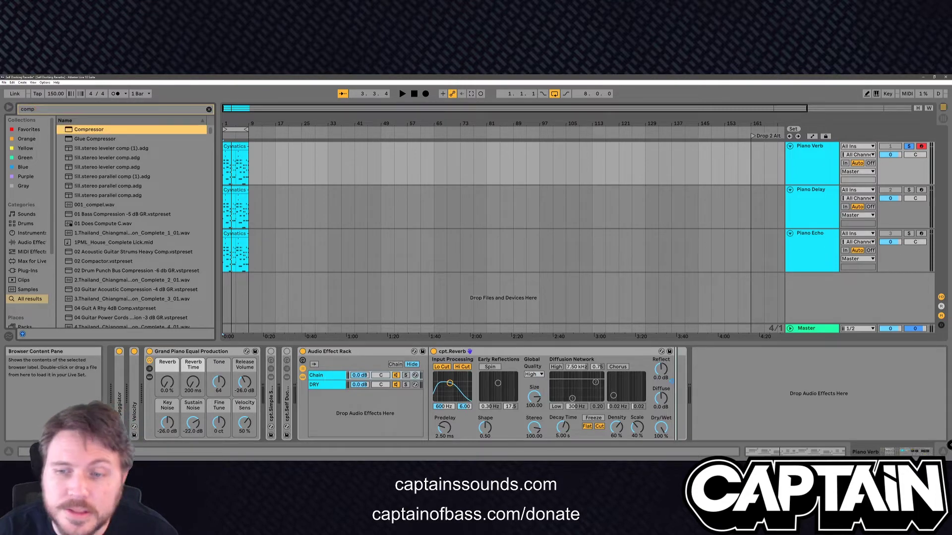
pyautogui.moveTo(688, 393); pyautogui.dragTo(690, 397)
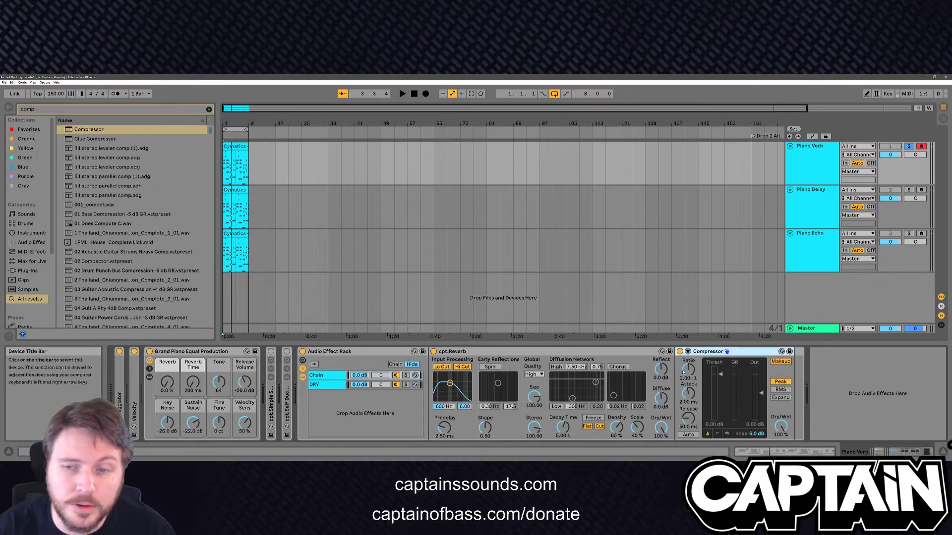
pyautogui.click(727, 434)
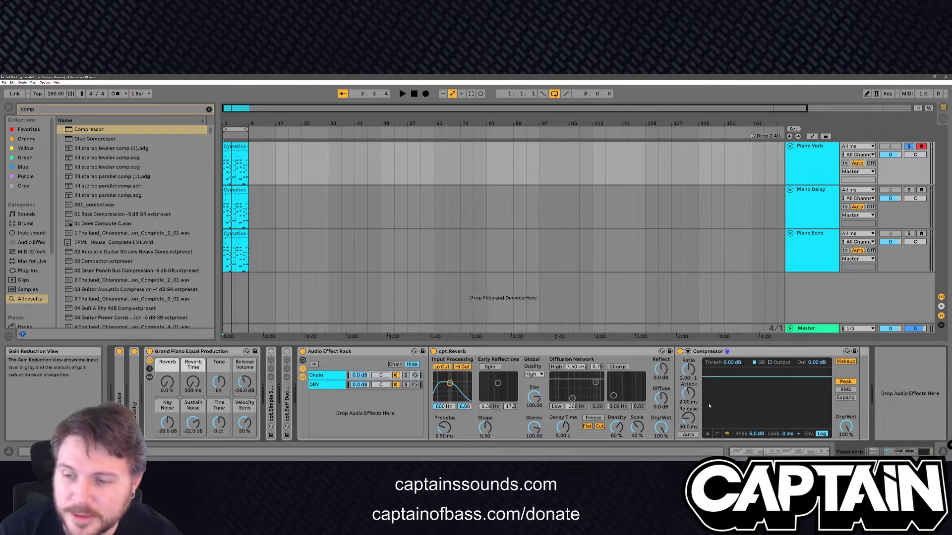
# Show the rack's macro controls and enable the Compressor's external sidechain with Piano Verb as its audio source
pyautogui.click(303, 361)
pyautogui.hscroll(4, 438, 382)
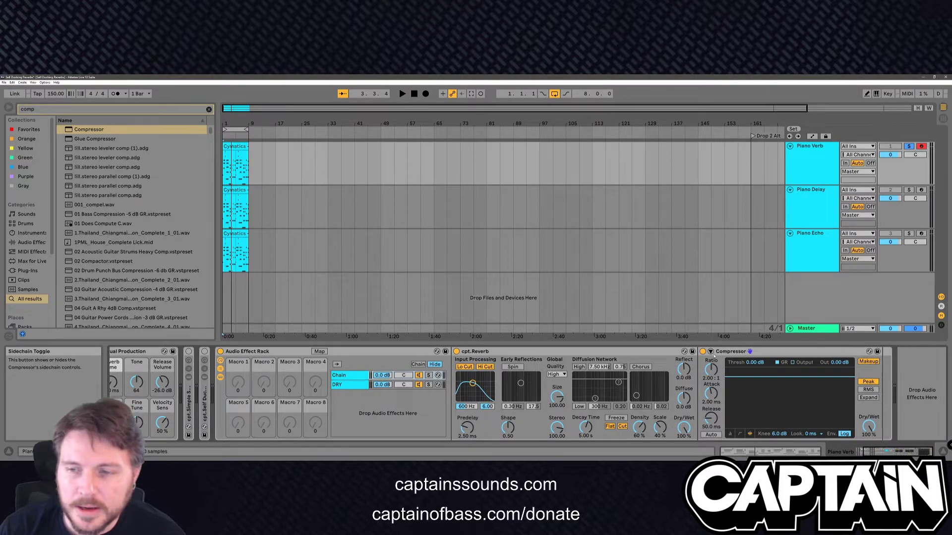
pyautogui.click(710, 352)
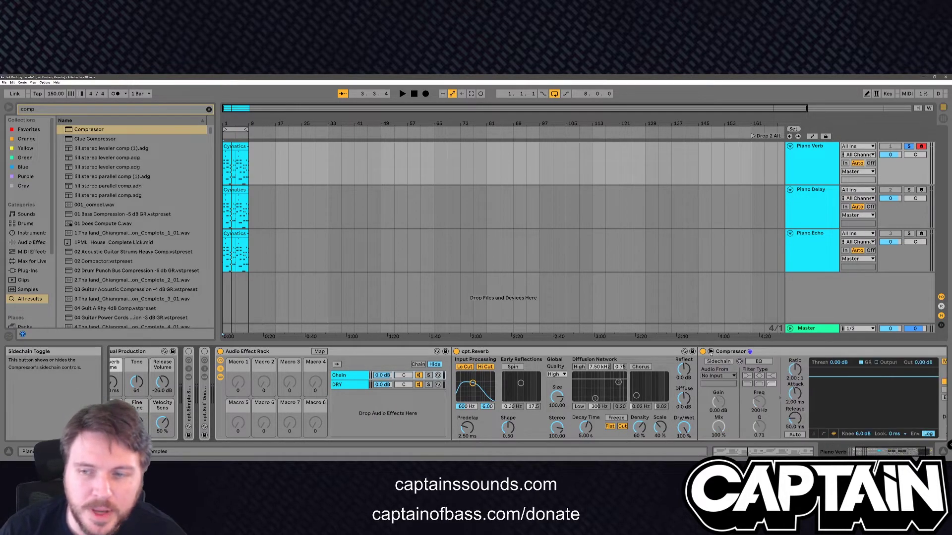
pyautogui.click(715, 361)
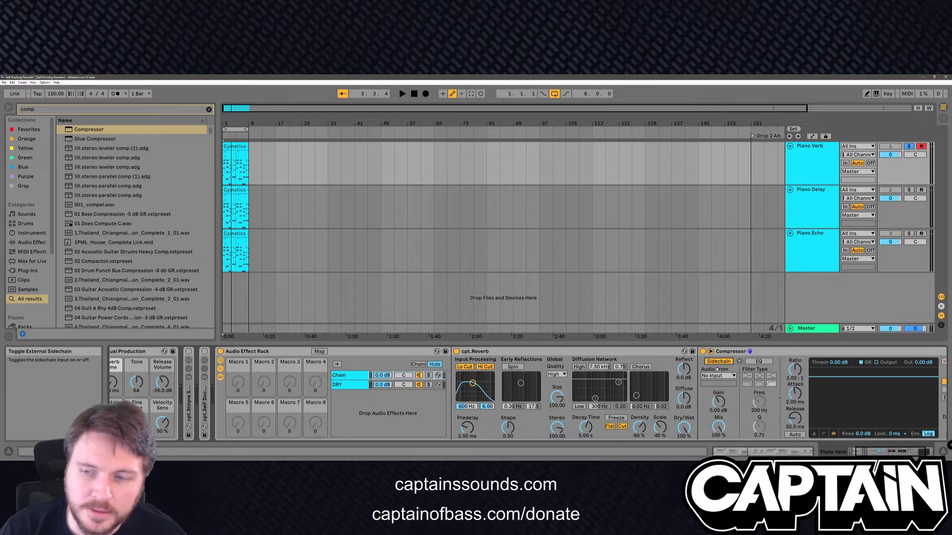
pyautogui.click(717, 376)
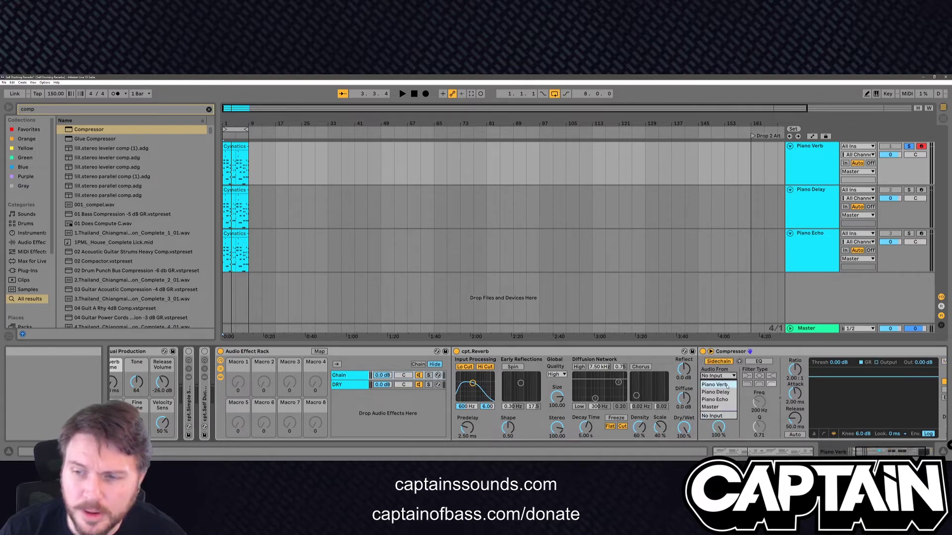
pyautogui.click(727, 385)
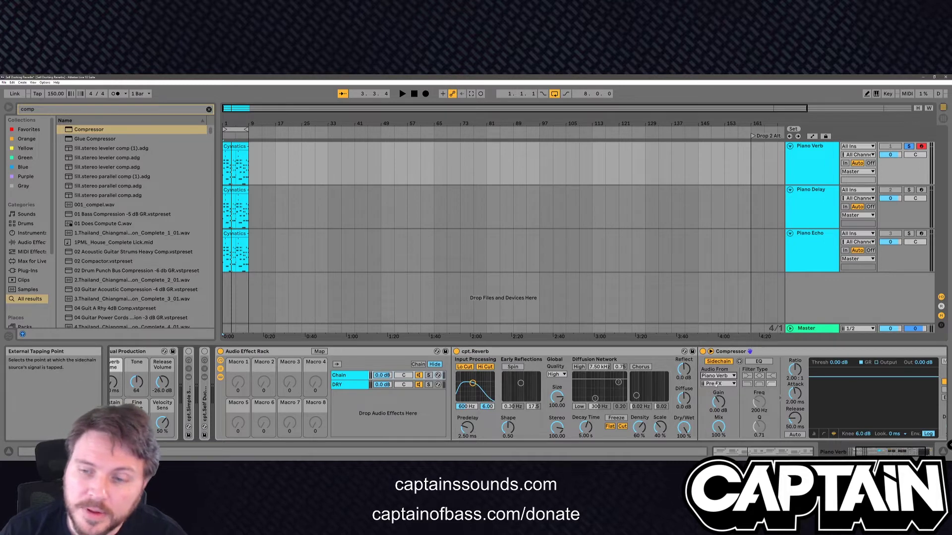
# Set the Compressor's sidechain tapping point to Audio Effect Rack | Chain | Pre FX
pyautogui.click(717, 384)
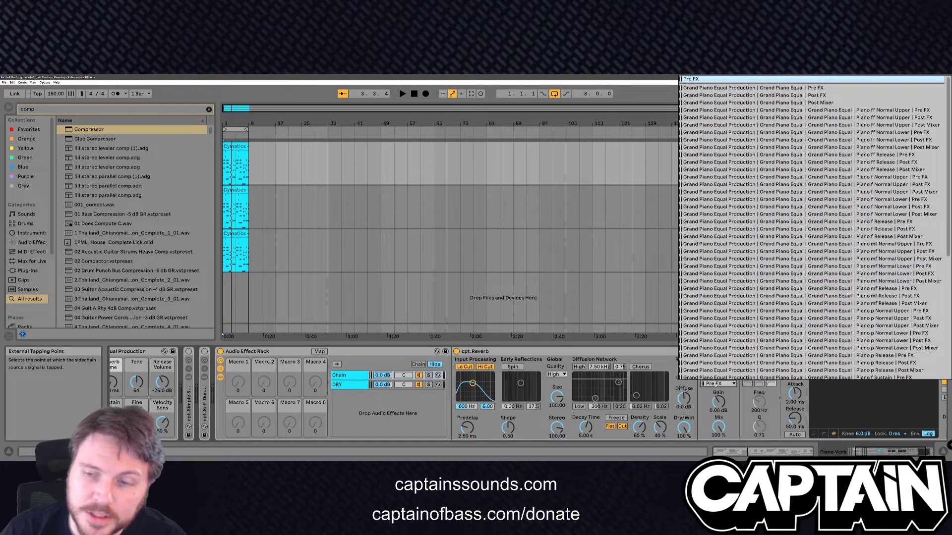
pyautogui.scroll(-9, 719, 372)
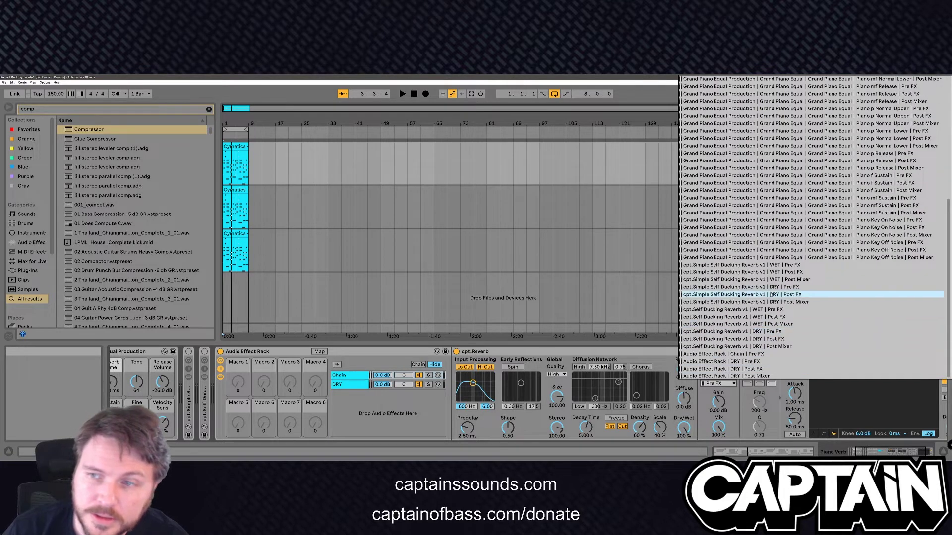
pyautogui.click(789, 354)
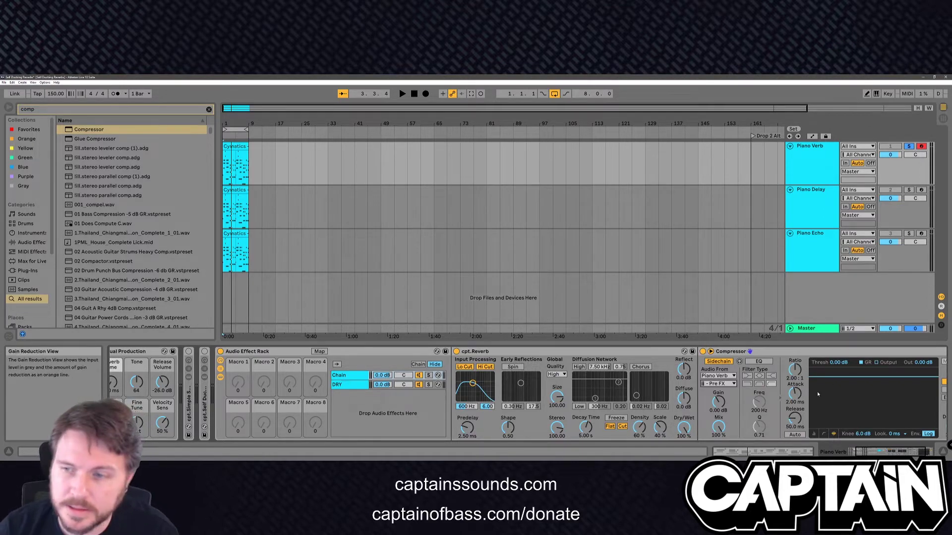
pyautogui.click(756, 394)
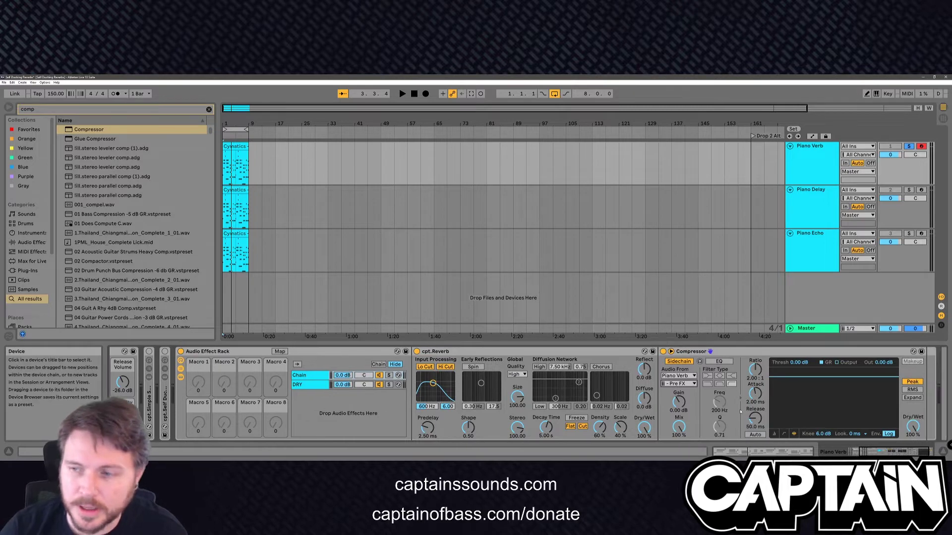
# Lower the Compressor's threshold to -40.3 dB while auditioning the piano clip
pyautogui.press('space')
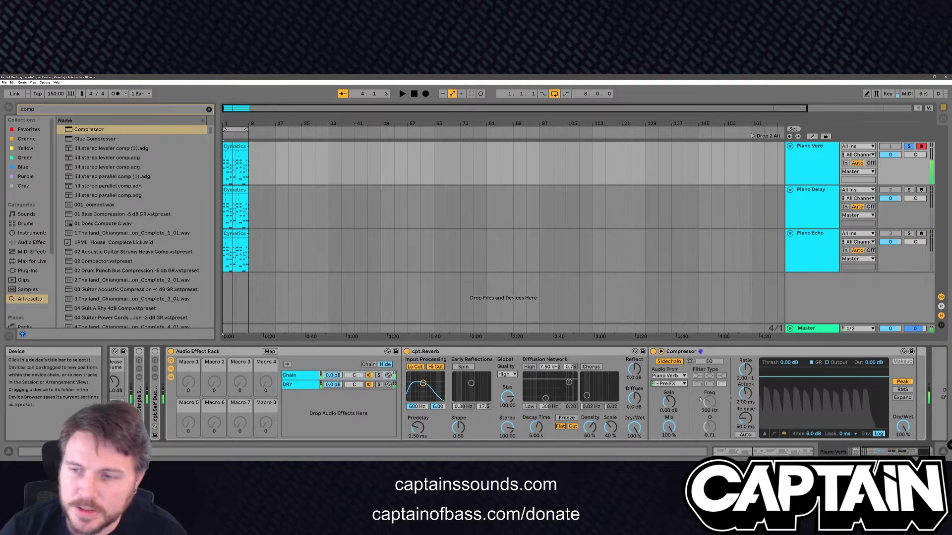
pyautogui.moveTo(822, 377); pyautogui.dragTo(822, 400)
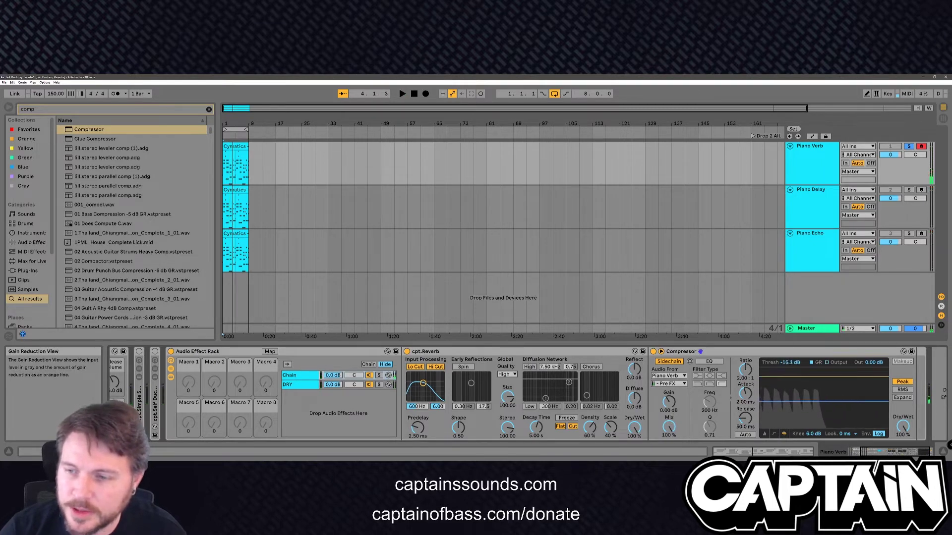
pyautogui.moveTo(764, 395); pyautogui.dragTo(764, 401)
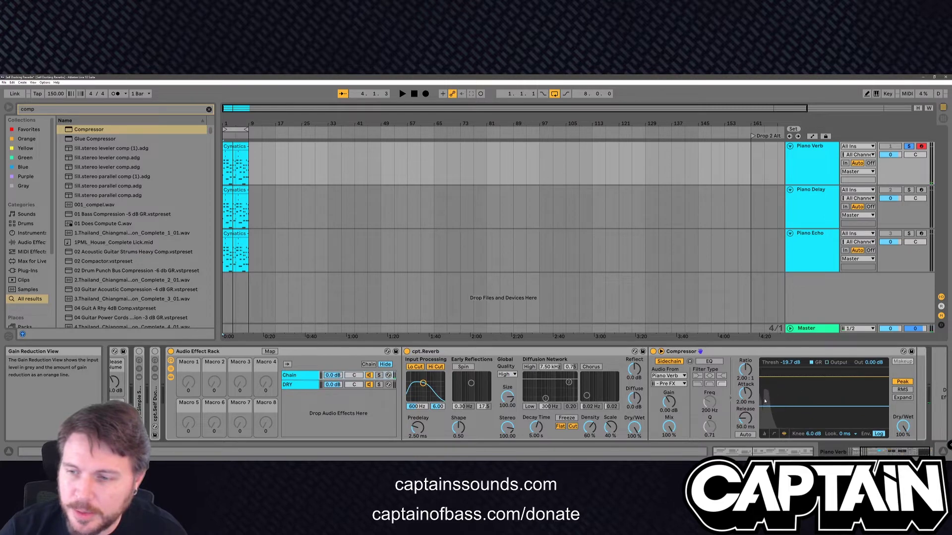
pyautogui.press('space')
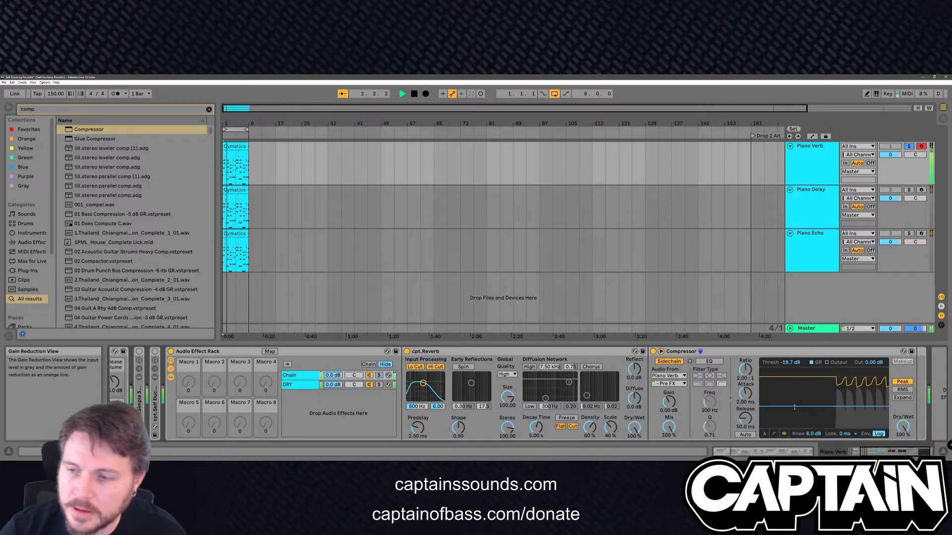
pyautogui.moveTo(795, 412); pyautogui.dragTo(794, 442)
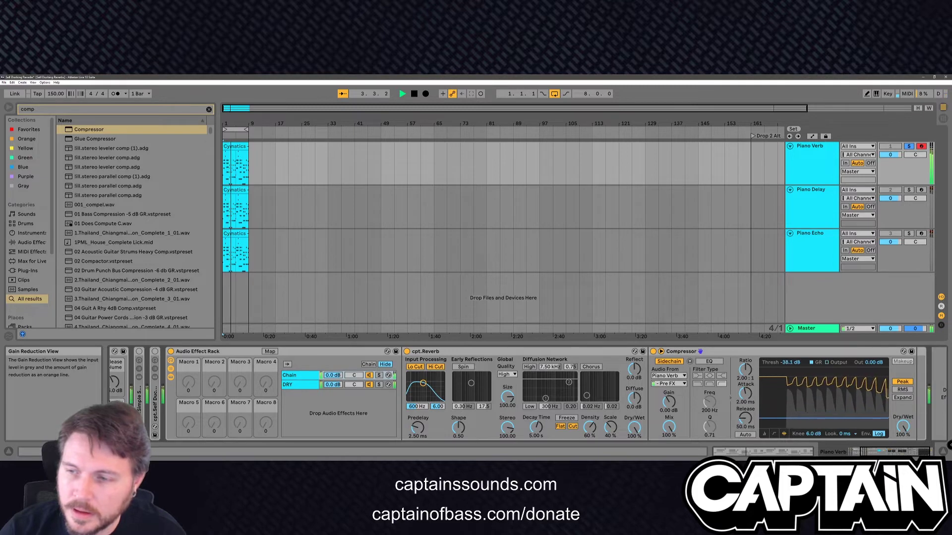
pyautogui.press('space')
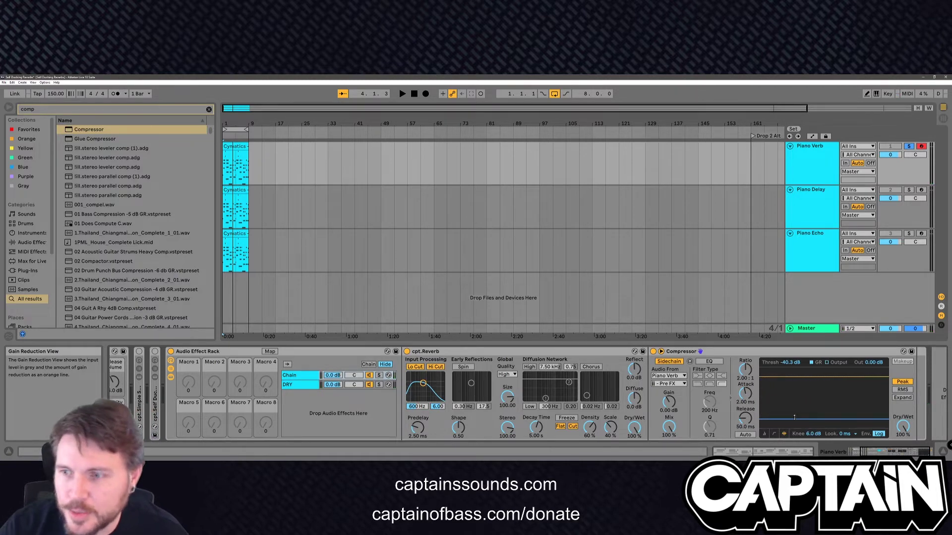
# Play the piano clip to check the Compressor's gain reduction on the reverb
pyautogui.press('space')
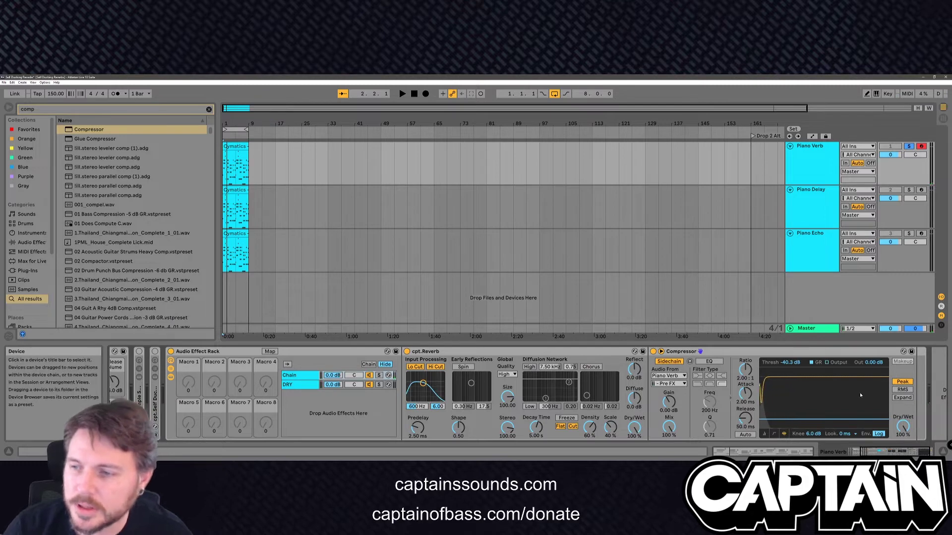
pyautogui.press('space')
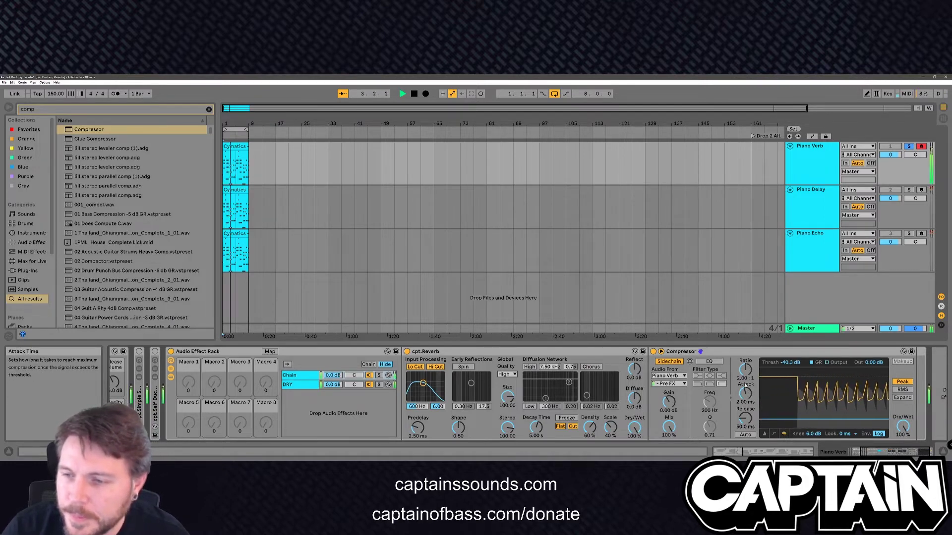
pyautogui.press('space')
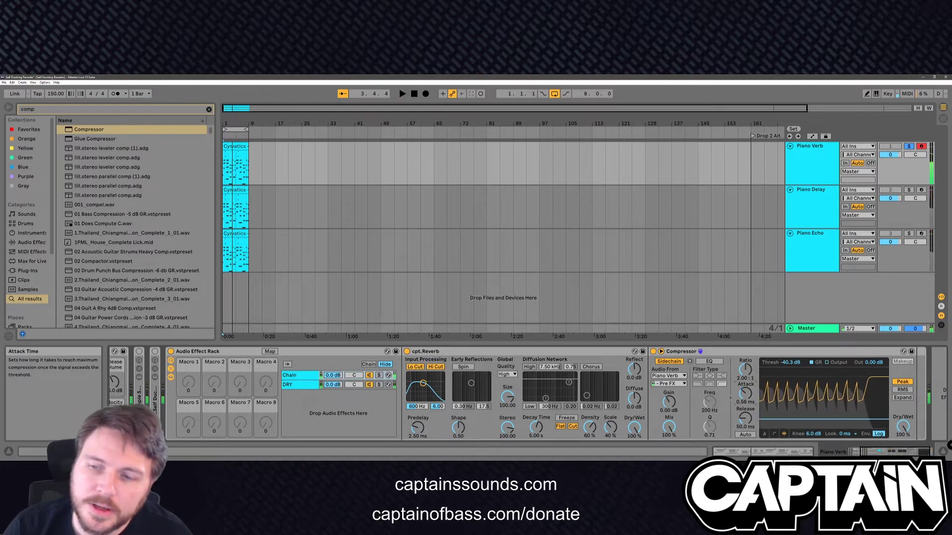
# Set the Compressor to a 4.00:1 ratio, 0.01 ms attack, 1.00 ms release and -25.5 dB threshold, auditioning the piano clip
pyautogui.moveTo(745, 393); pyautogui.dragTo(745, 411)
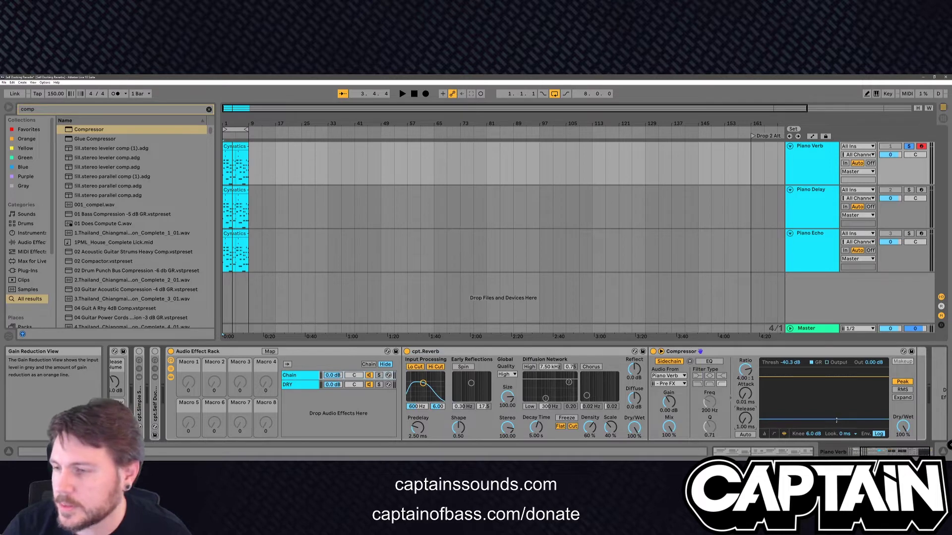
pyautogui.press('space')
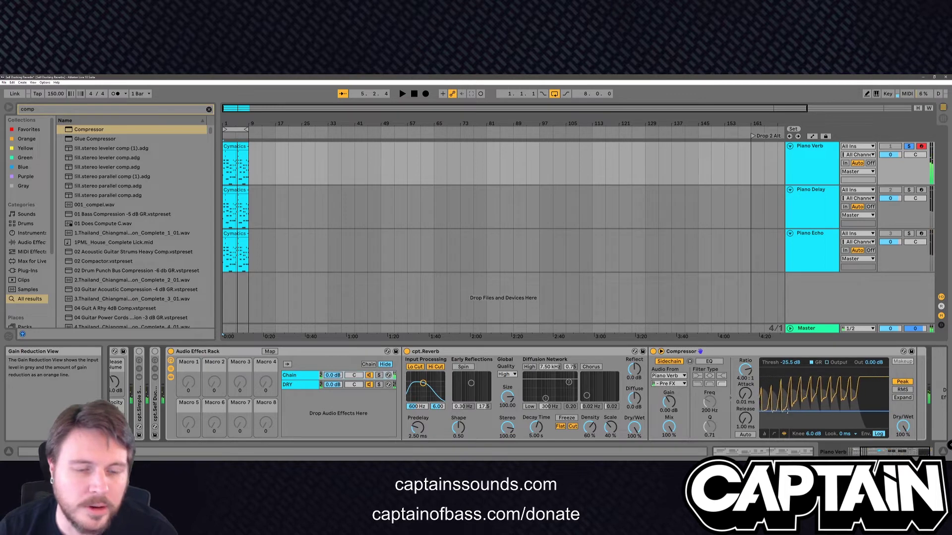
pyautogui.press('space')
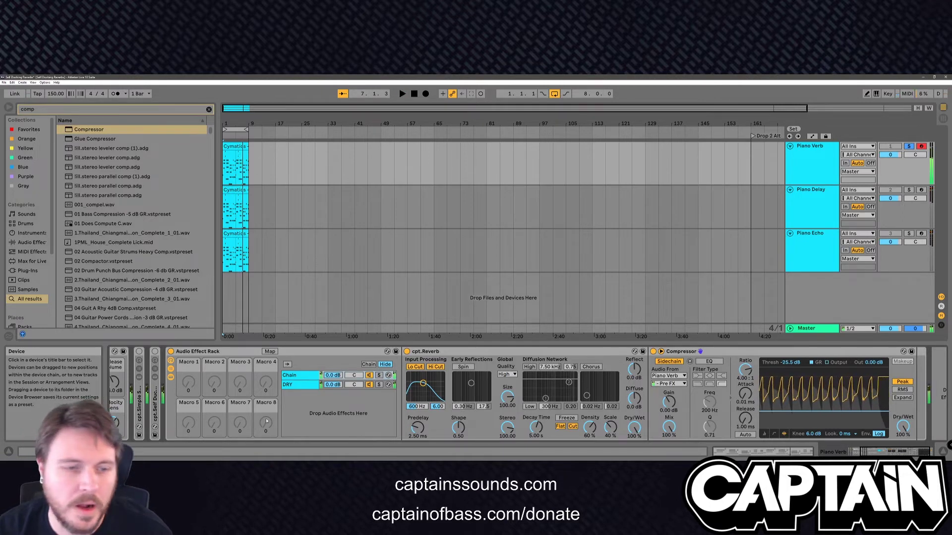
pyautogui.press('space')
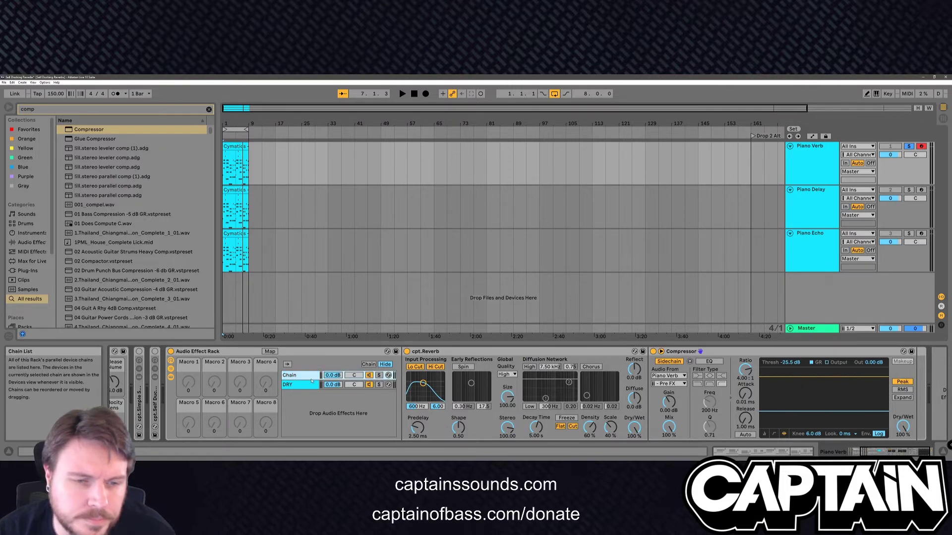
# Show the chain selector zones, extend both chains' zones to 127, and add a fade-in to the reverb chain's zone
pyautogui.click(369, 364)
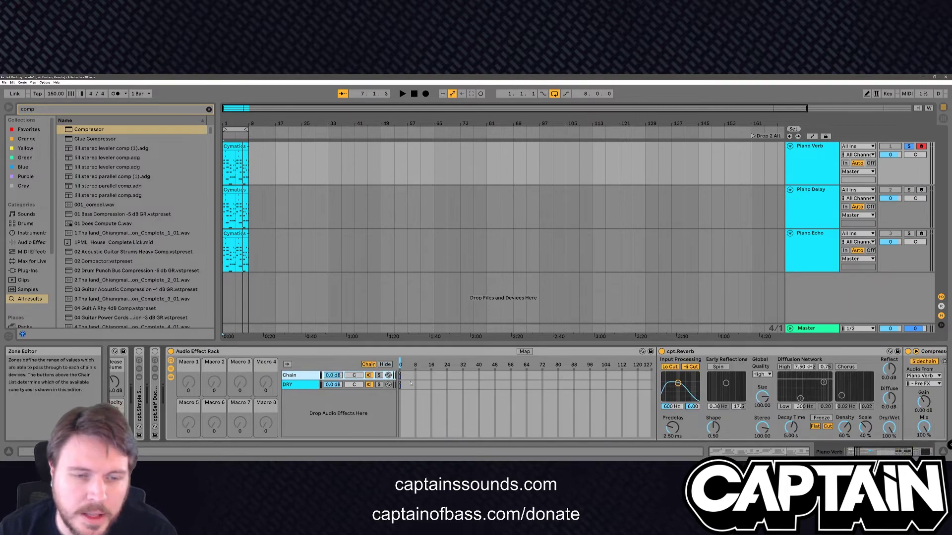
pyautogui.moveTo(400, 376); pyautogui.dragTo(652, 377)
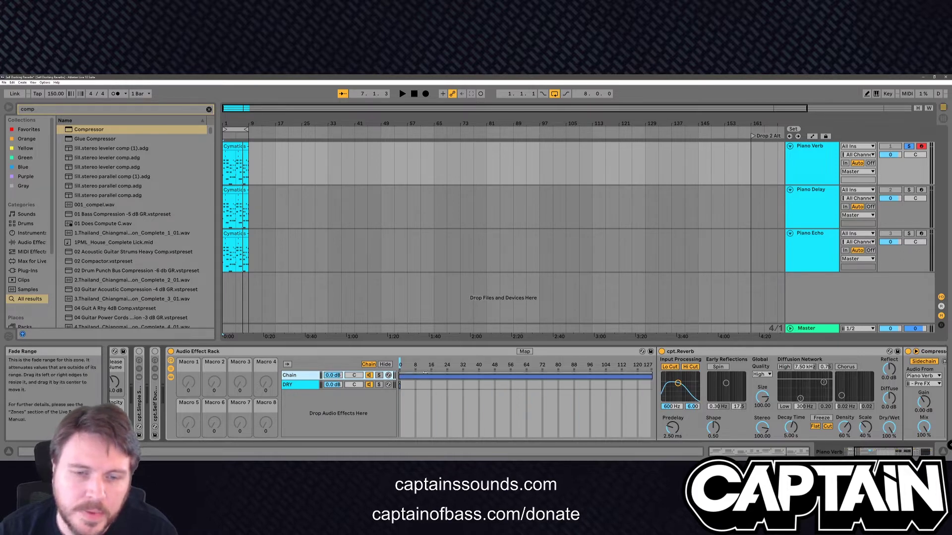
pyautogui.click(405, 370)
pyautogui.moveTo(406, 370); pyautogui.dragTo(662, 382)
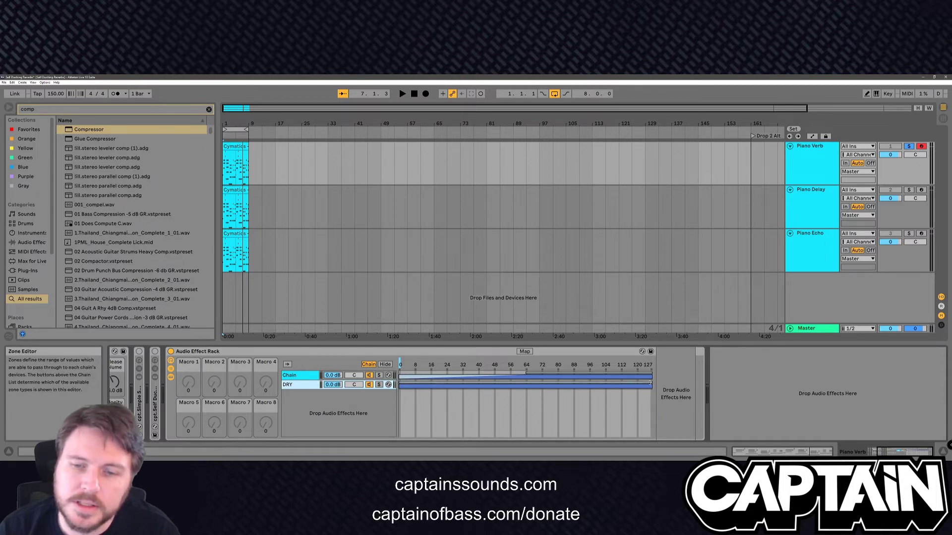
# Add a fade-out from about 64 to 127 on the DRY chain's zone and map the chain selector to Macro 8
pyautogui.moveTo(650, 384); pyautogui.dragTo(573, 385)
pyautogui.moveTo(607, 382); pyautogui.dragTo(527, 382)
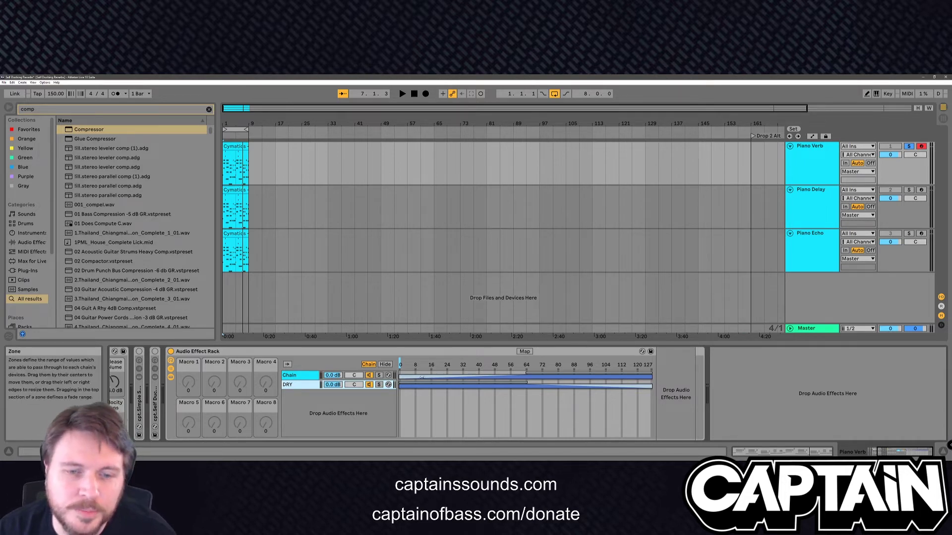
pyautogui.rightClick(400, 365)
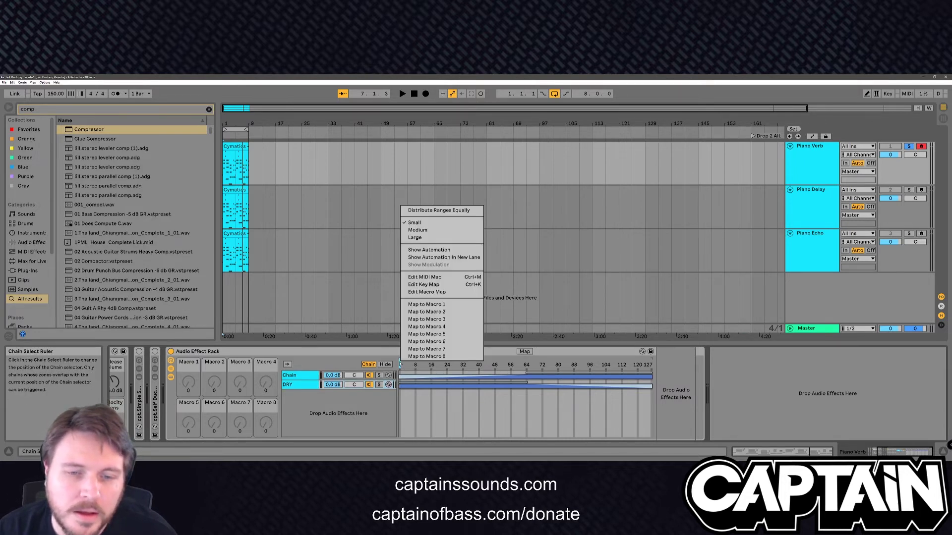
pyautogui.click(426, 356)
# Rename the chain selector macro to WET and set it to 38
pyautogui.rightClick(266, 408)
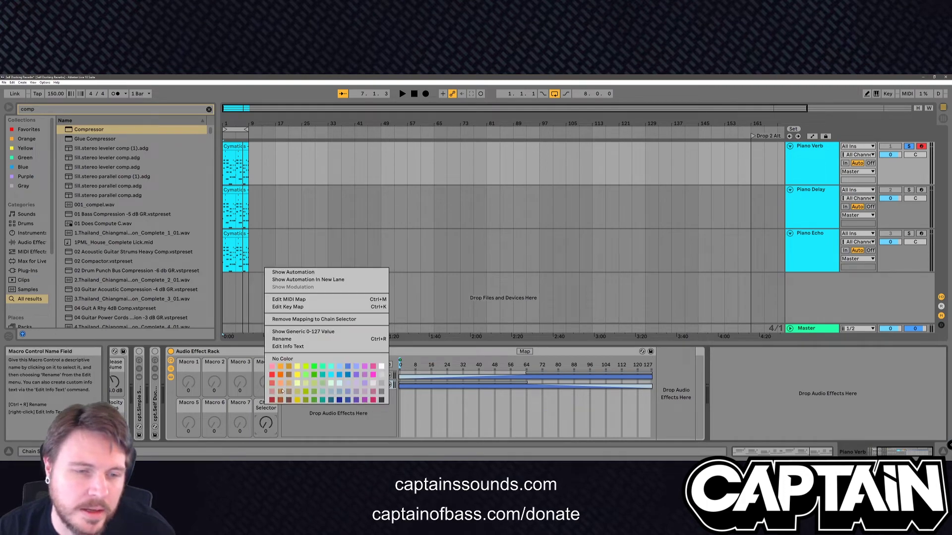
pyautogui.click(372, 338)
pyautogui.write('DR')
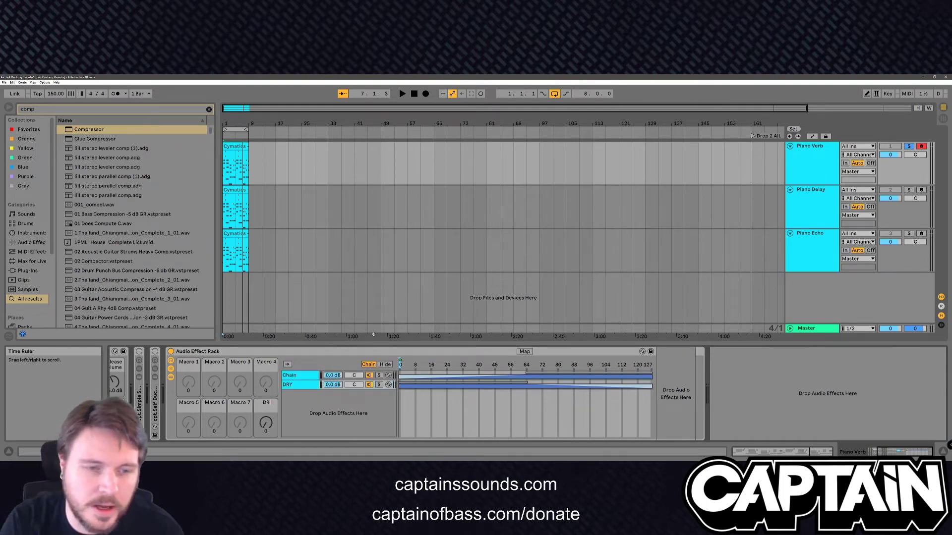
pyautogui.write('YWET')
pyautogui.press('Return')
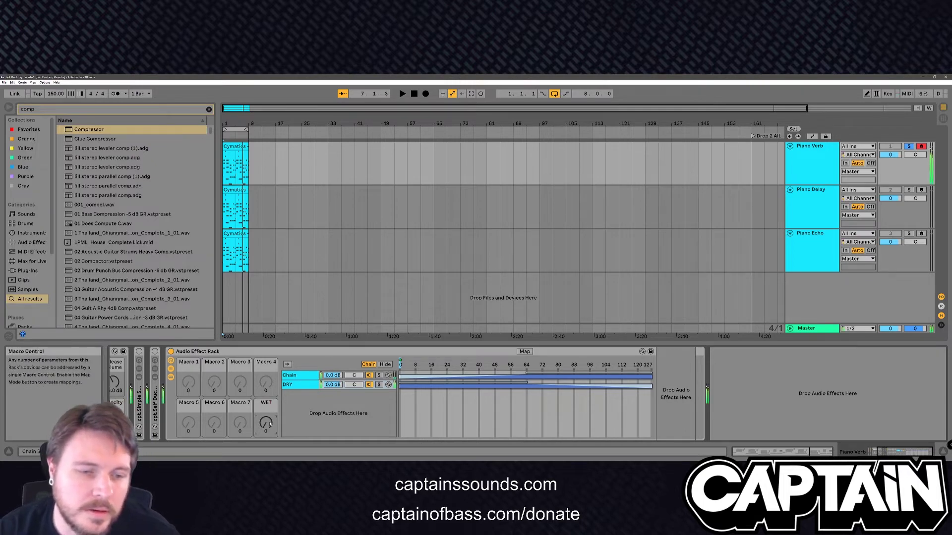
pyautogui.moveTo(269, 427)
pyautogui.mouseDown()
pyautogui.moveTo(269, 365)
pyautogui.moveTo(269, 427)
pyautogui.mouseUp()
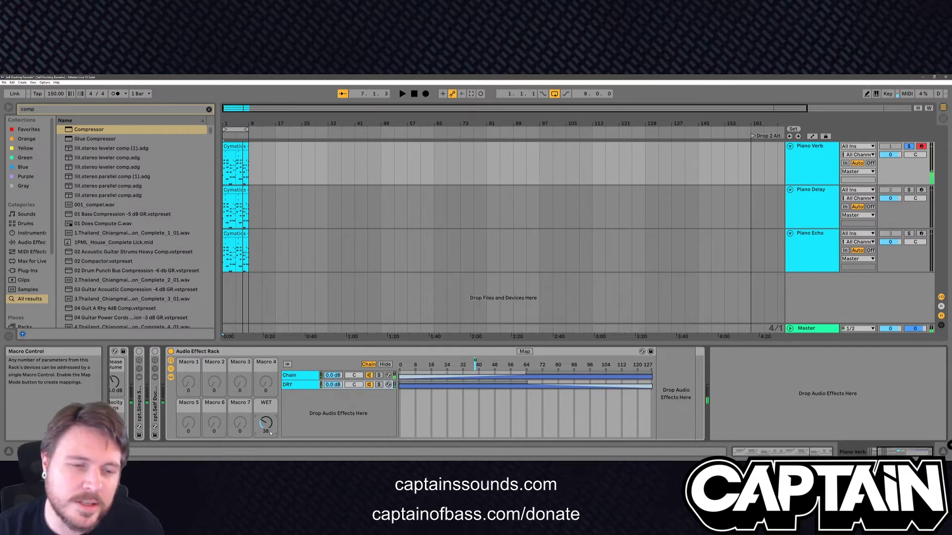
# Map the reverb's Predelay to Macro 5 and set that macro to 2.64 ms
pyautogui.click(298, 376)
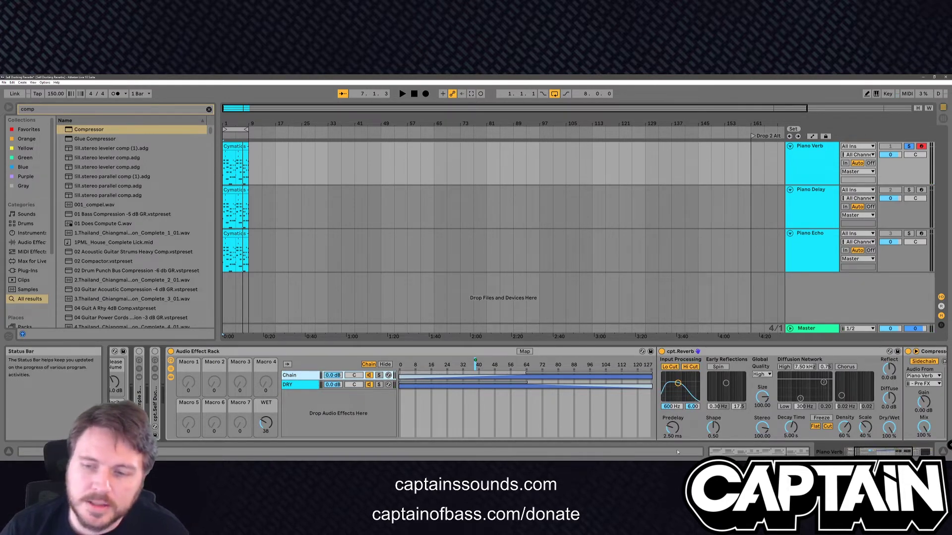
pyautogui.rightClick(670, 430)
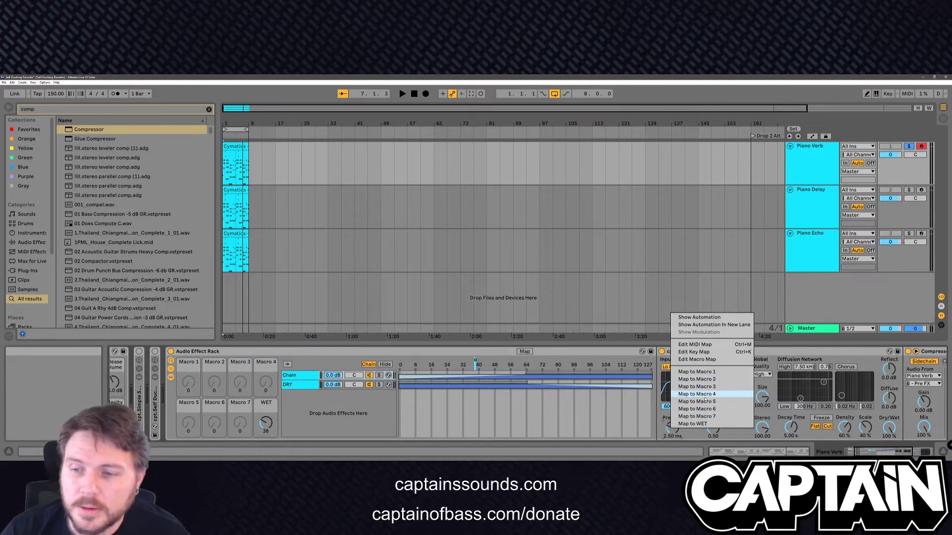
pyautogui.click(706, 401)
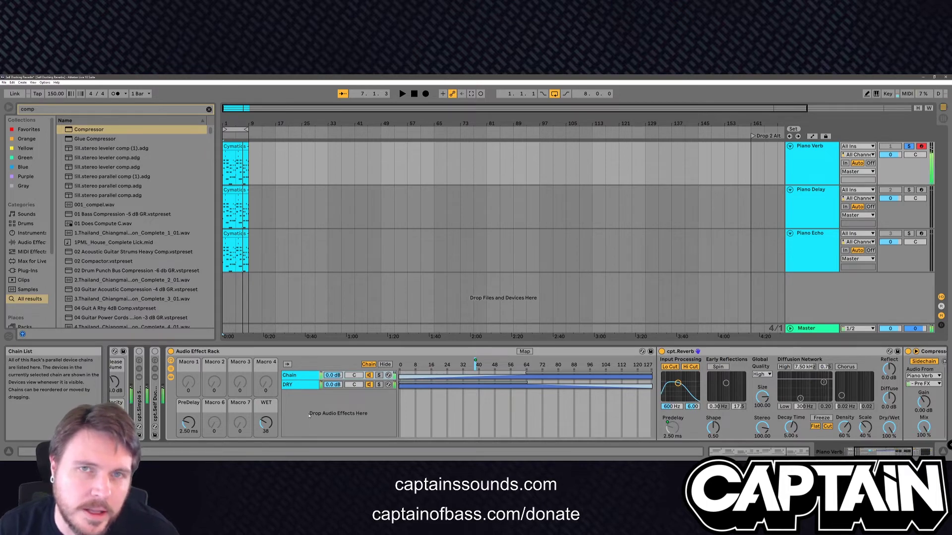
pyautogui.moveTo(189, 422); pyautogui.dragTo(188, 433)
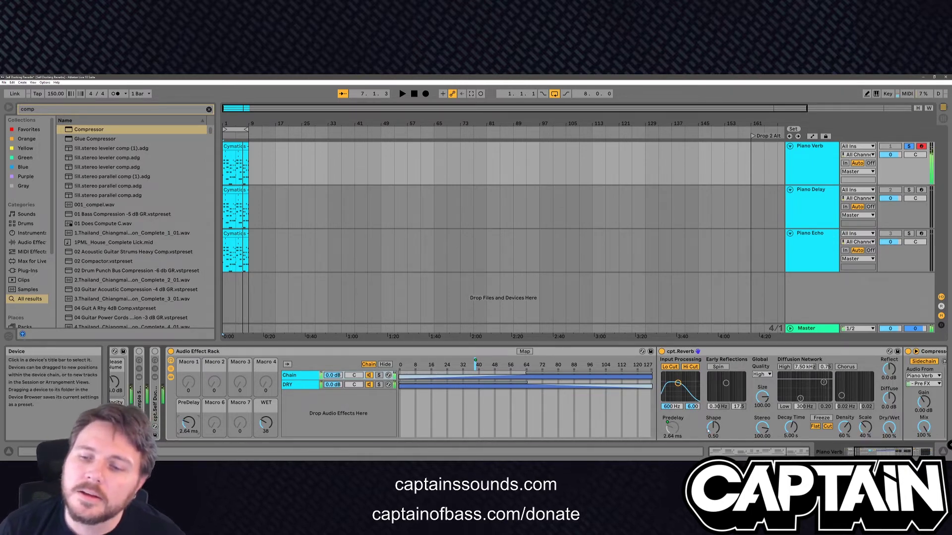
# Map the reverb's Decay Time to Macro 1 and set that macro to 3000 ms
pyautogui.rightClick(792, 428)
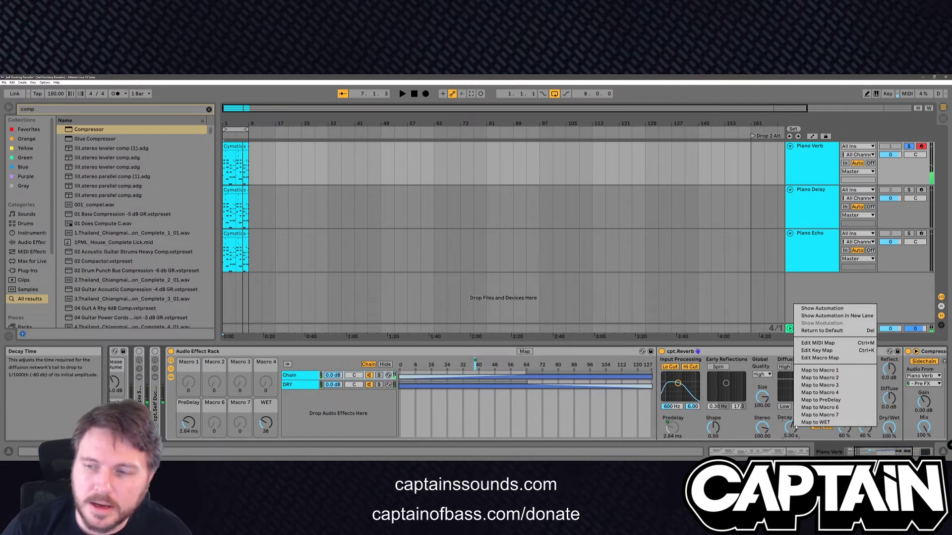
pyautogui.click(819, 371)
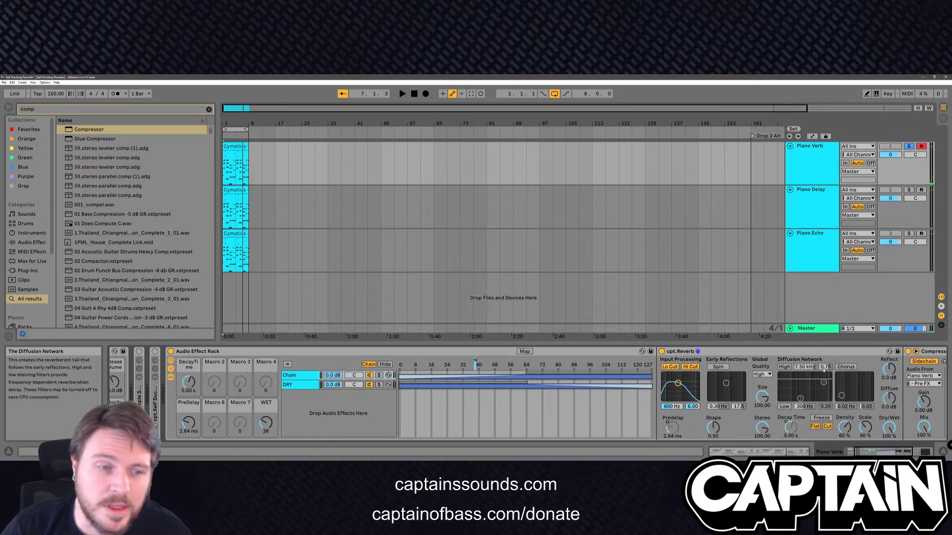
pyautogui.click(190, 383)
pyautogui.write('3000')
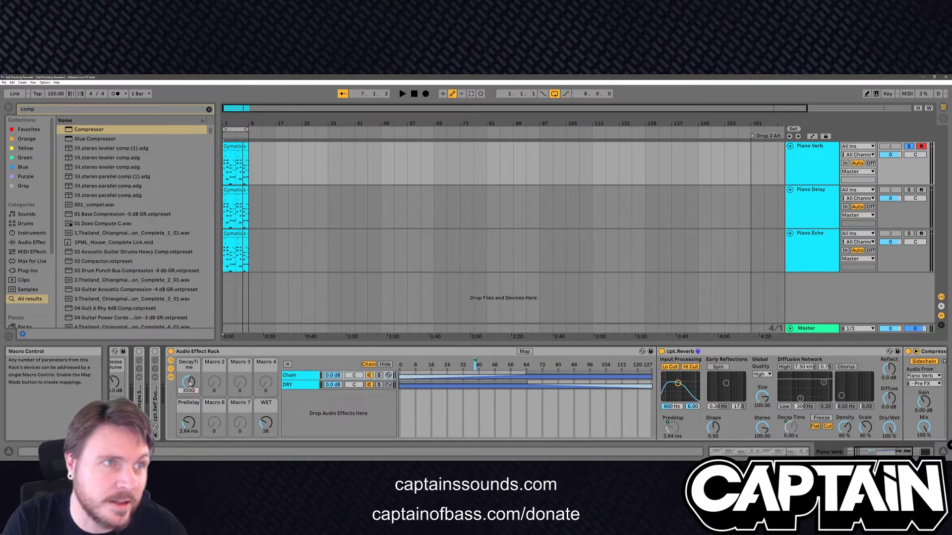
pyautogui.press('Return')
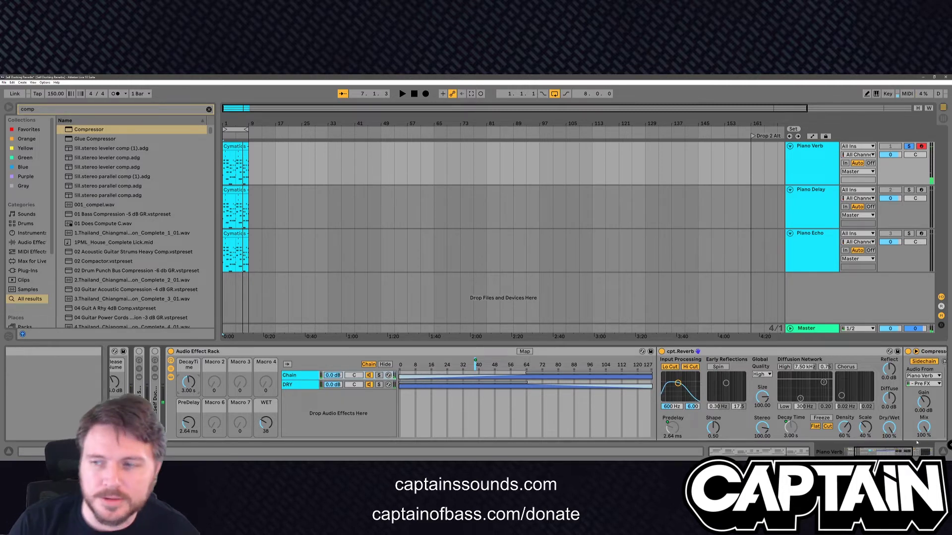
# Map the Compressor's Ratio to Macro 6 of the rack
pyautogui.scroll(-10, 808, 404)
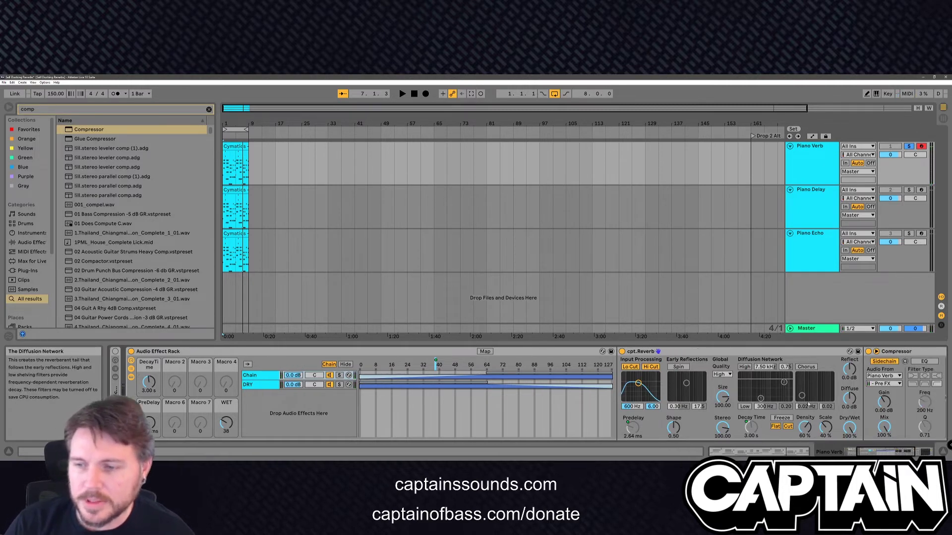
pyautogui.scroll(-4, 809, 408)
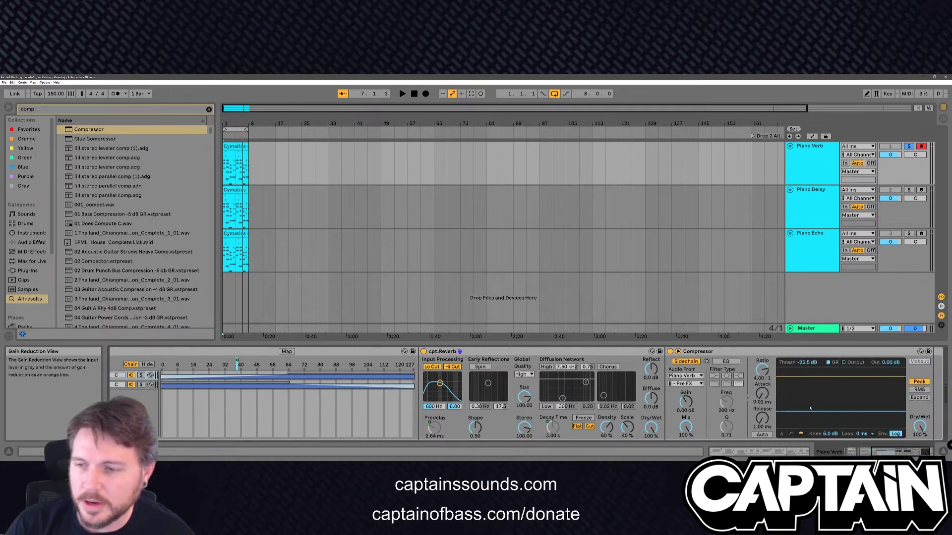
pyautogui.rightClick(711, 371)
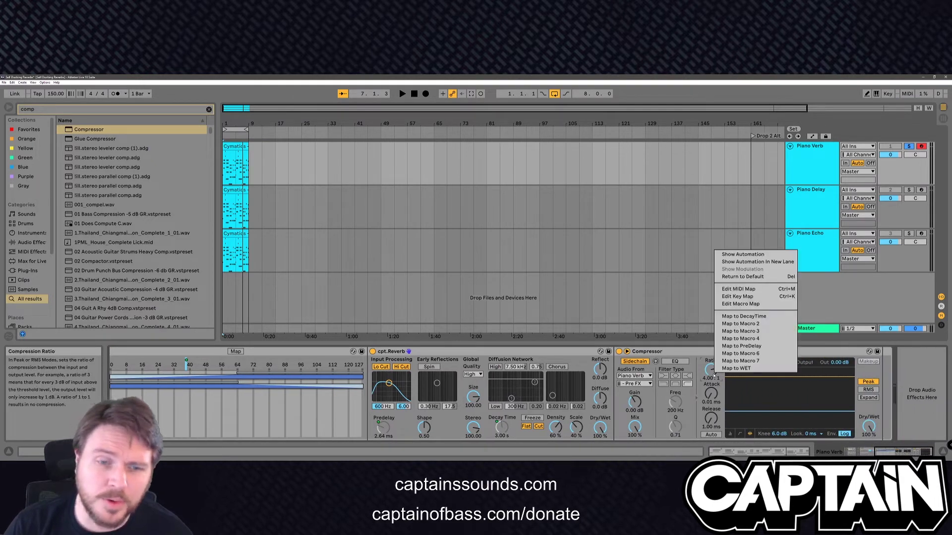
pyautogui.click(738, 353)
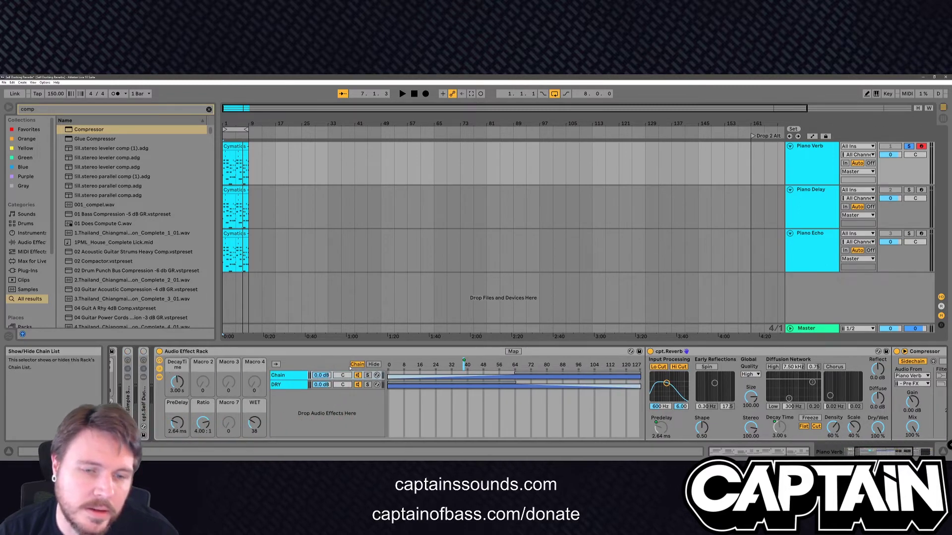
# Hide the rack's chain selector zones, keeping the chain list and devices shown
pyautogui.click(373, 365)
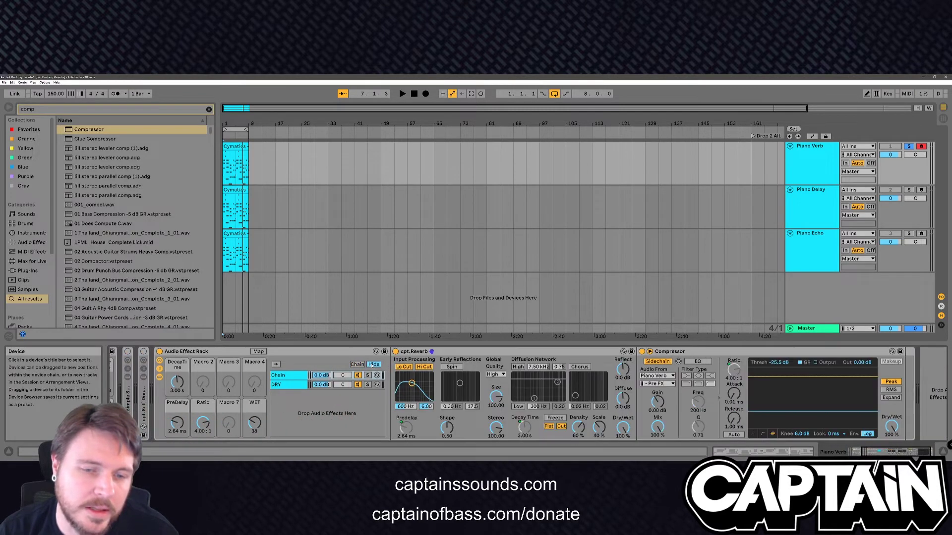
pyautogui.click(160, 369)
pyautogui.click(159, 369)
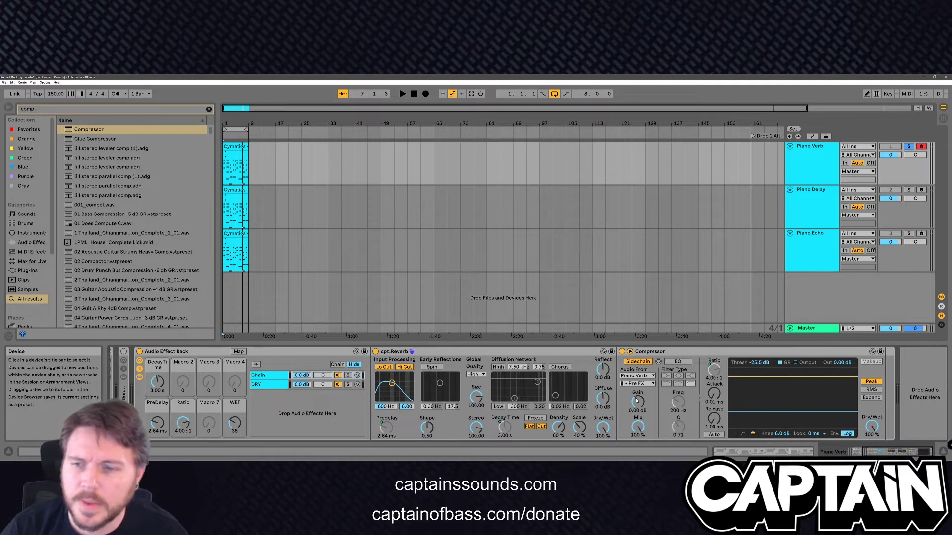
pyautogui.hscroll(1, 639, 401)
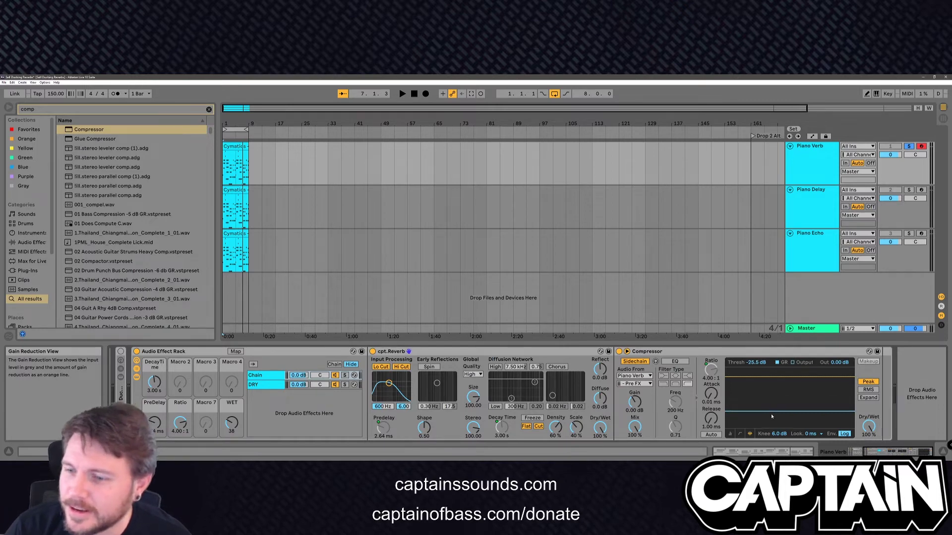
pyautogui.rightClick(711, 397)
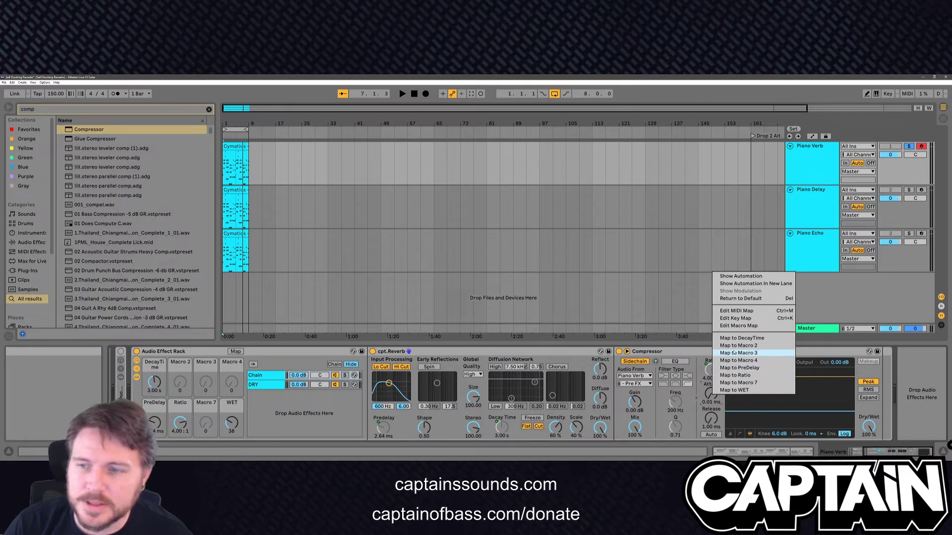
pyautogui.click(739, 345)
pyautogui.rightClick(712, 395)
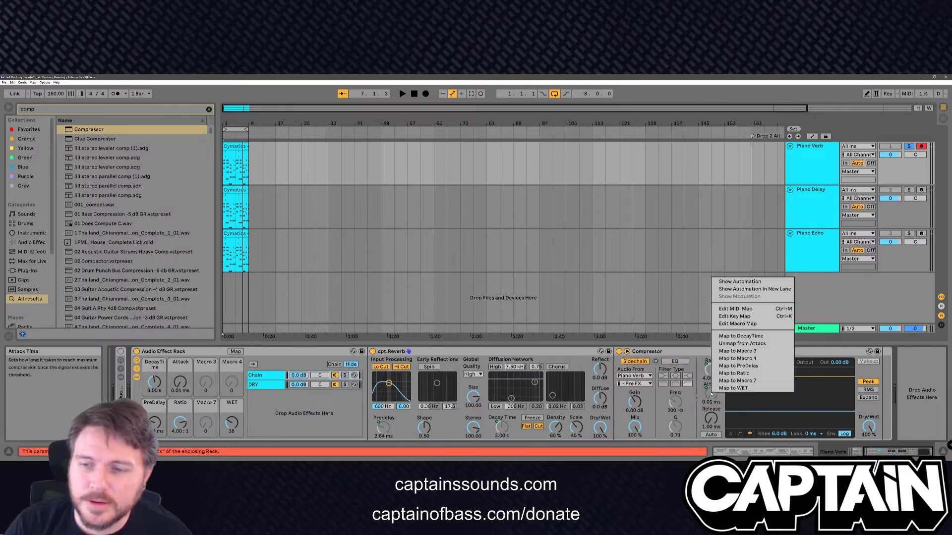
pyautogui.click(749, 344)
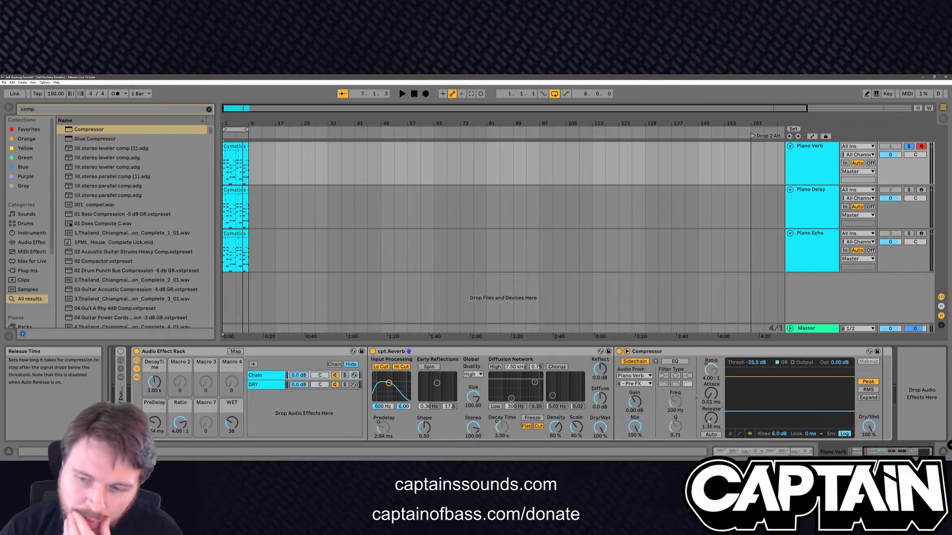
# Map the Compressor's Release to Macro 2 and its Threshold to Macro 3
pyautogui.rightClick(711, 418)
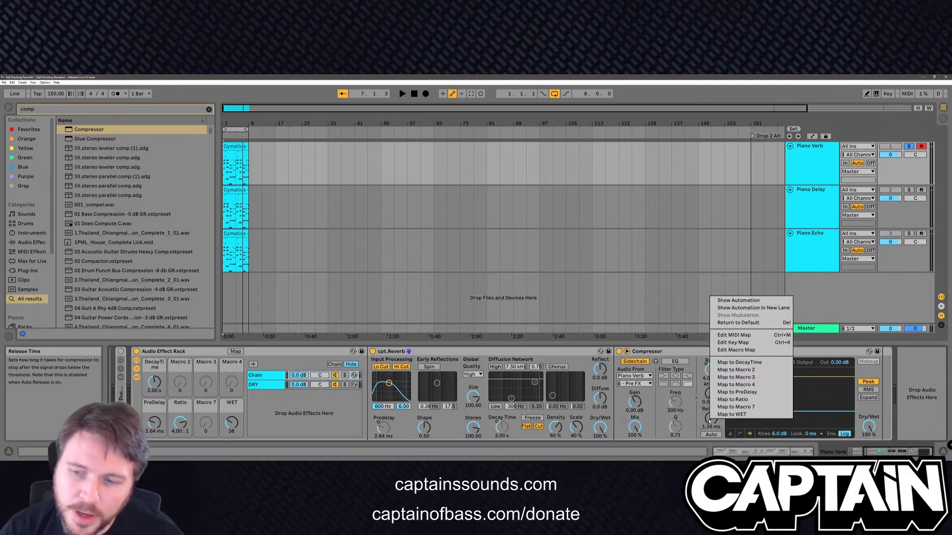
pyautogui.click(738, 369)
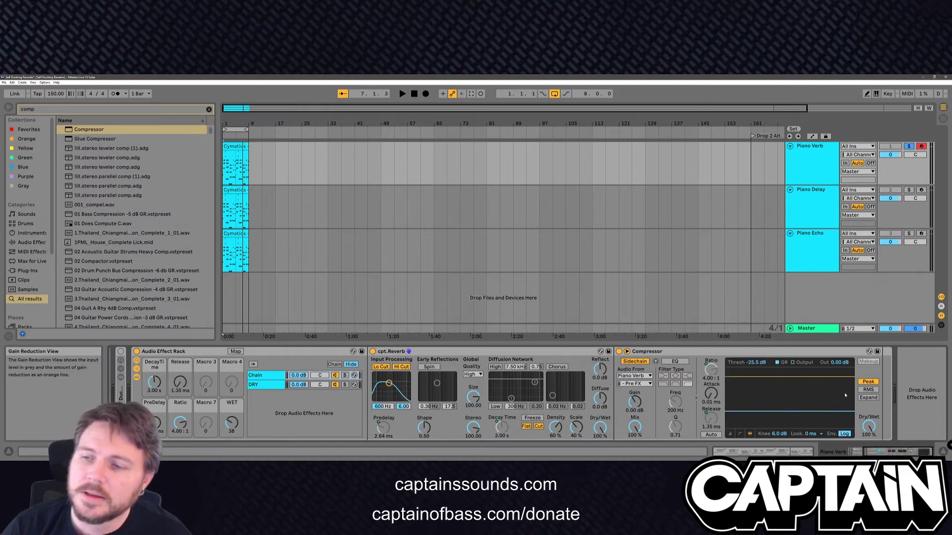
pyautogui.rightClick(757, 362)
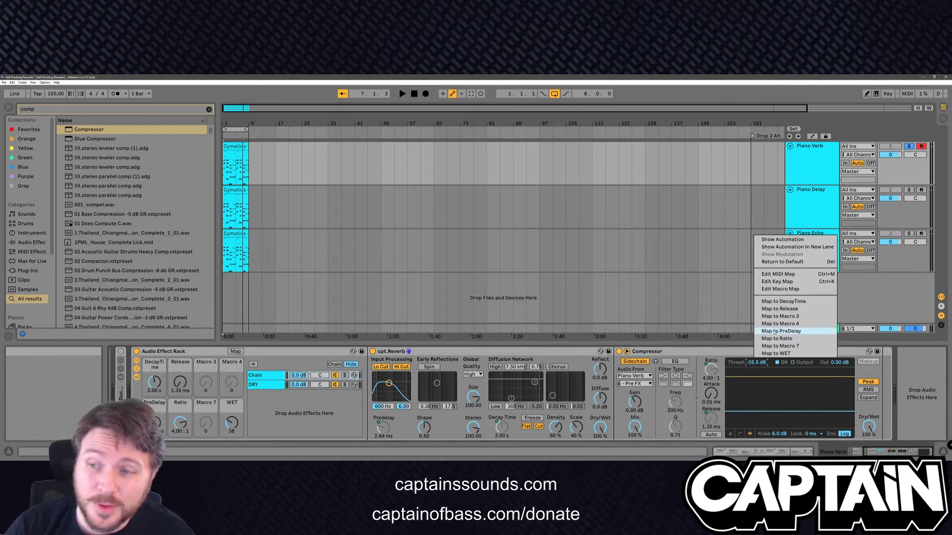
pyautogui.click(781, 316)
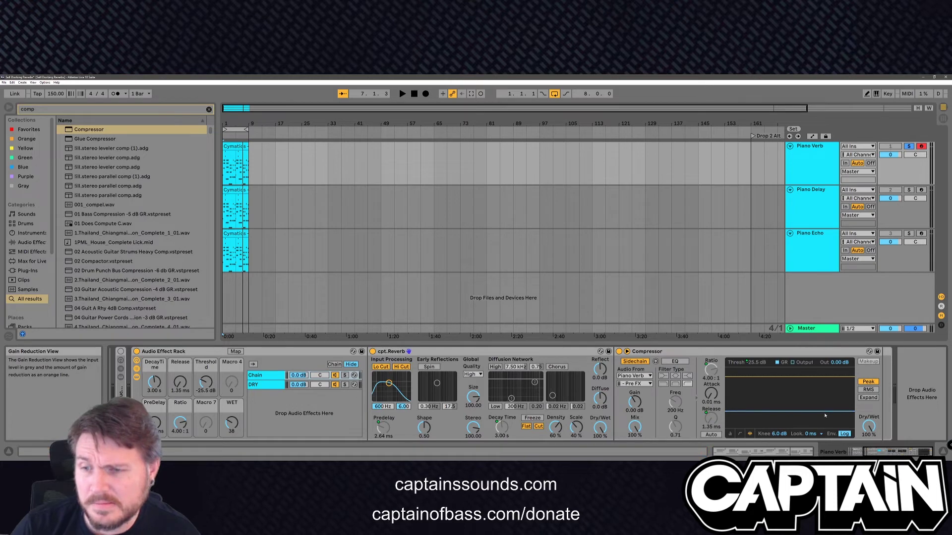
# Sweep the Threshold macro while auditioning the ducking and set it to -24.3 dB
pyautogui.scroll(8, 547, 397)
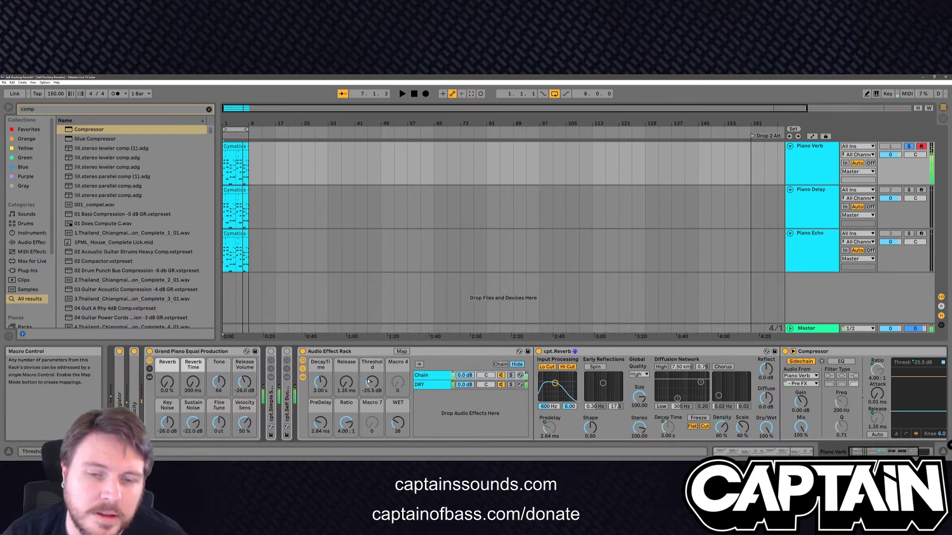
pyautogui.scroll(-4, 471, 392)
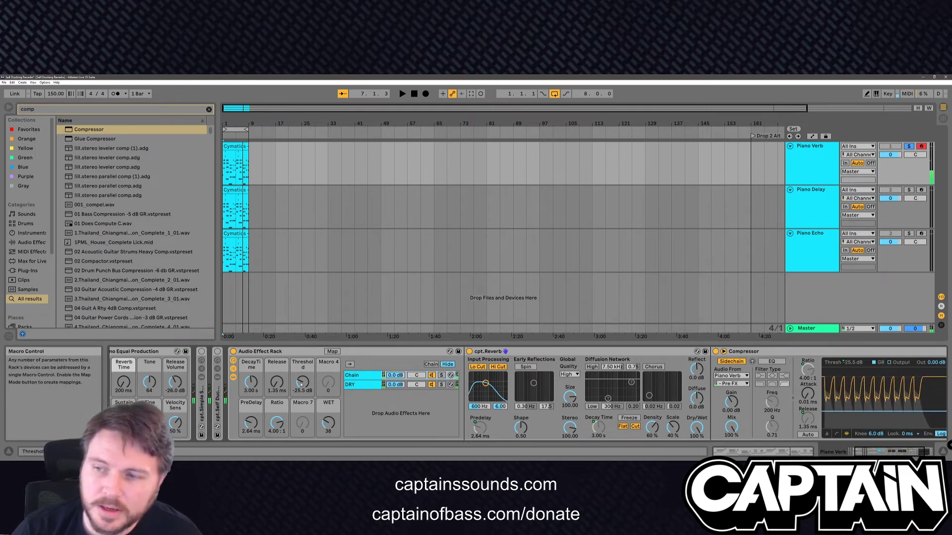
pyautogui.moveTo(301, 385); pyautogui.dragTo(301, 447)
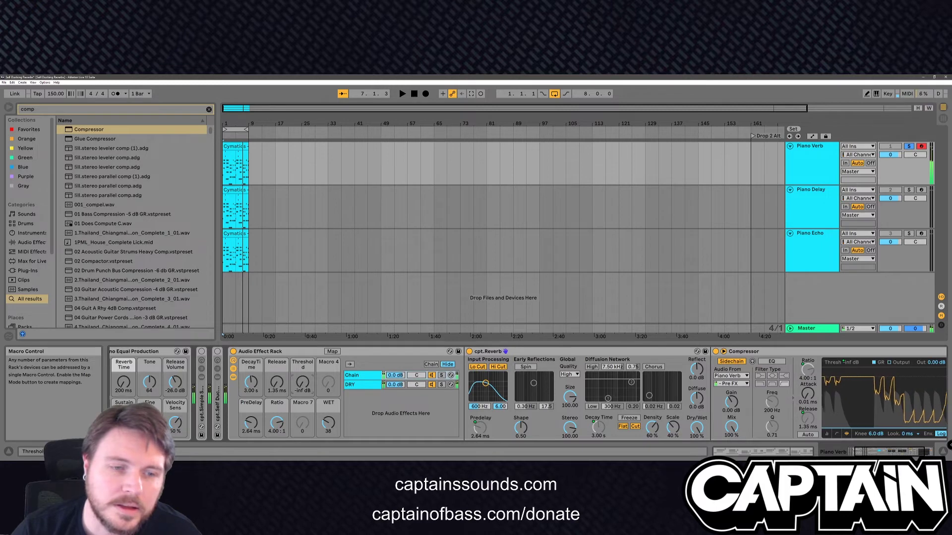
pyautogui.moveTo(301, 446); pyautogui.dragTo(276, 354)
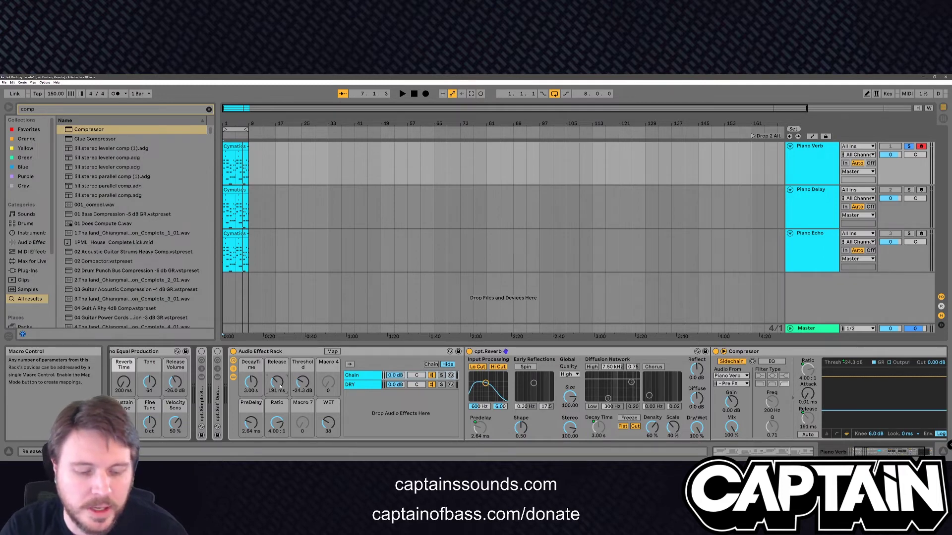
# Set the Release macro to 125 ms and play the piano clip to audition the ducking
pyautogui.moveTo(280, 387); pyautogui.dragTo(281, 402)
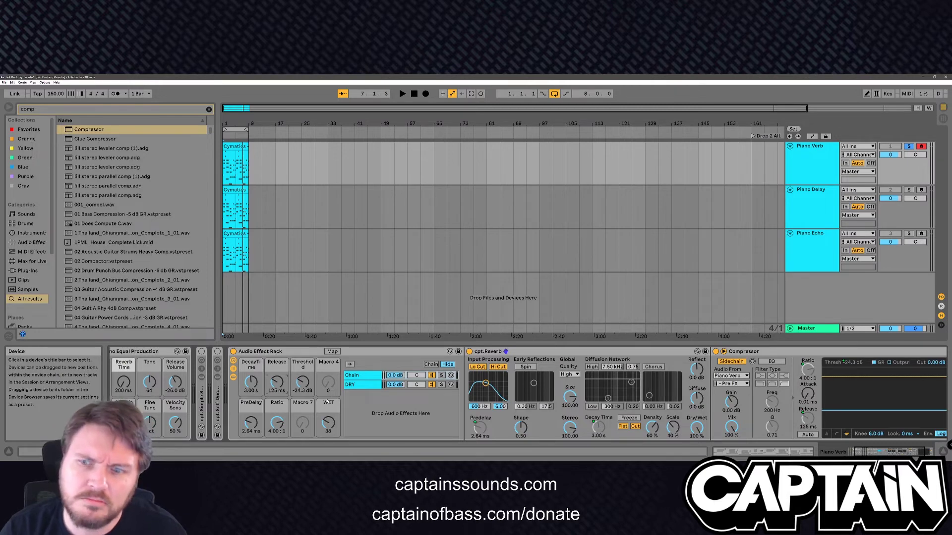
pyautogui.press('space')
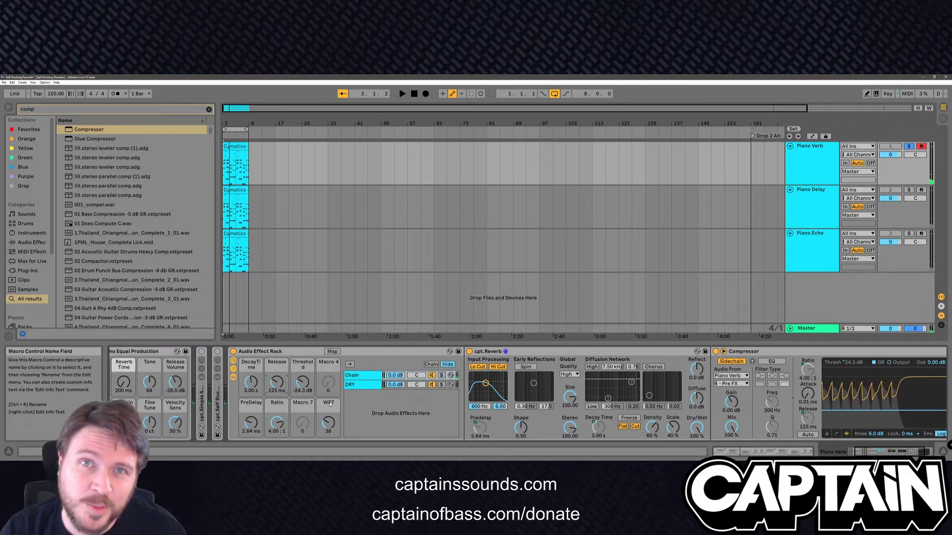
pyautogui.press('space')
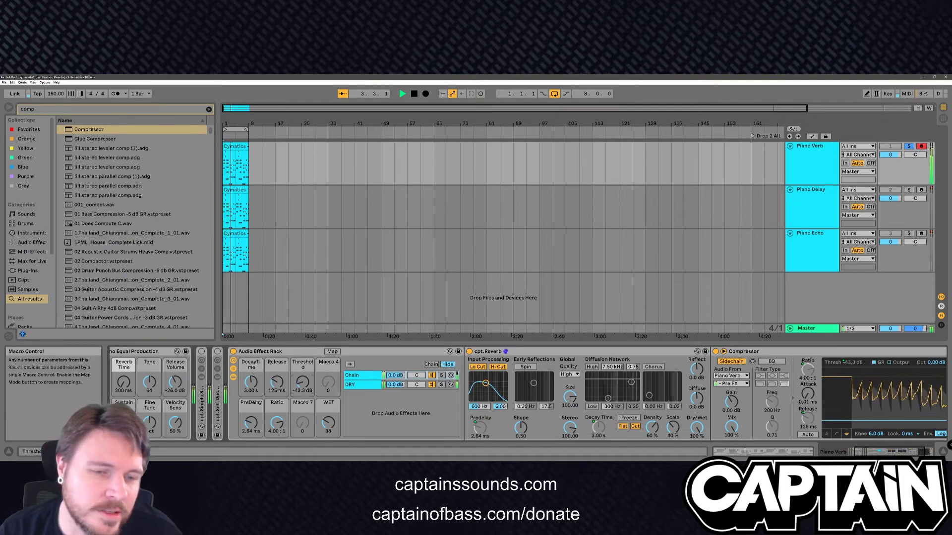
# Set the Threshold macro to -32.0 dB, stop playback, and fold and bypass the Audio Effect Rack
pyautogui.moveTo(302, 381); pyautogui.dragTo(302, 389)
pyautogui.press('space')
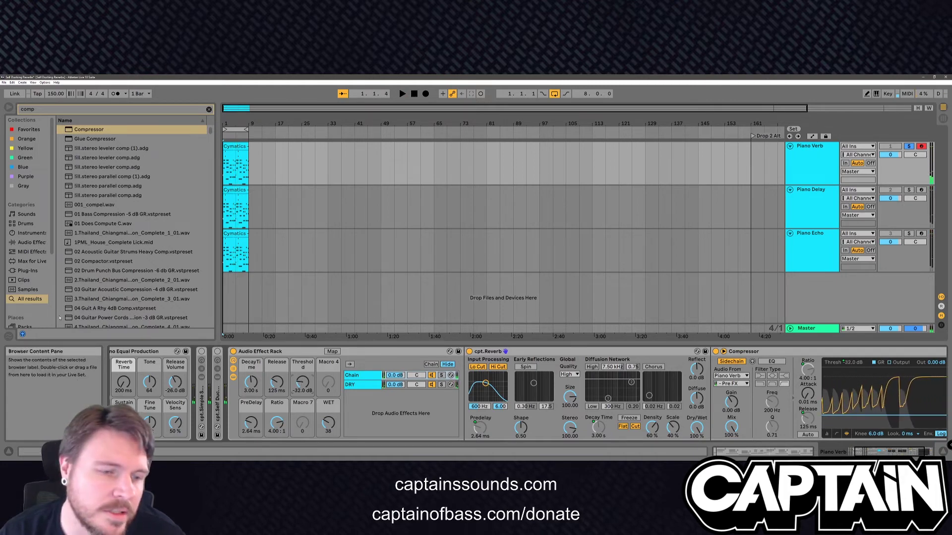
pyautogui.hscroll(-1, 203, 379)
pyautogui.hscroll(-3, 203, 380)
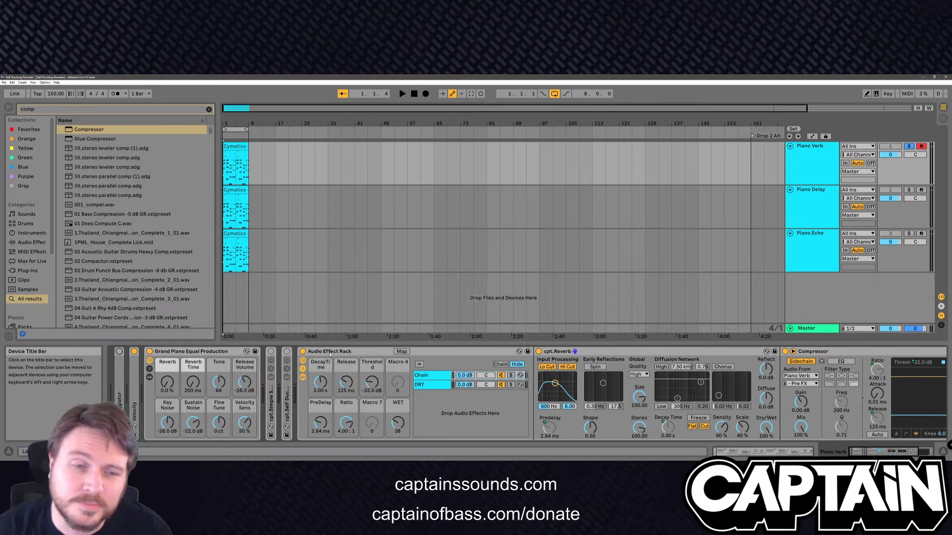
pyautogui.doubleClick(329, 352)
pyautogui.click(186, 351)
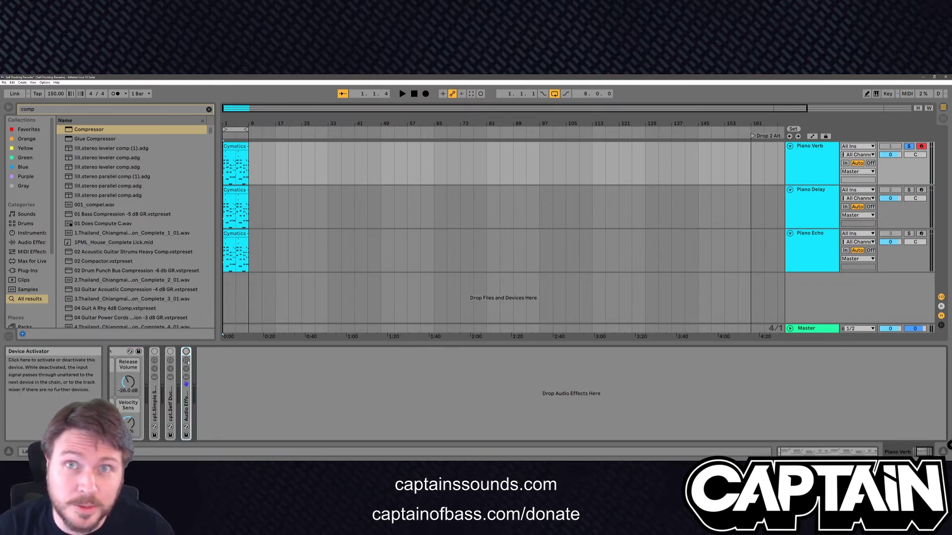
# Unfold both ready-made self-ducking reverb racks, activate the simple one, and set its Decay macro to 4.05 s while playing the clip
pyautogui.doubleClick(154, 397)
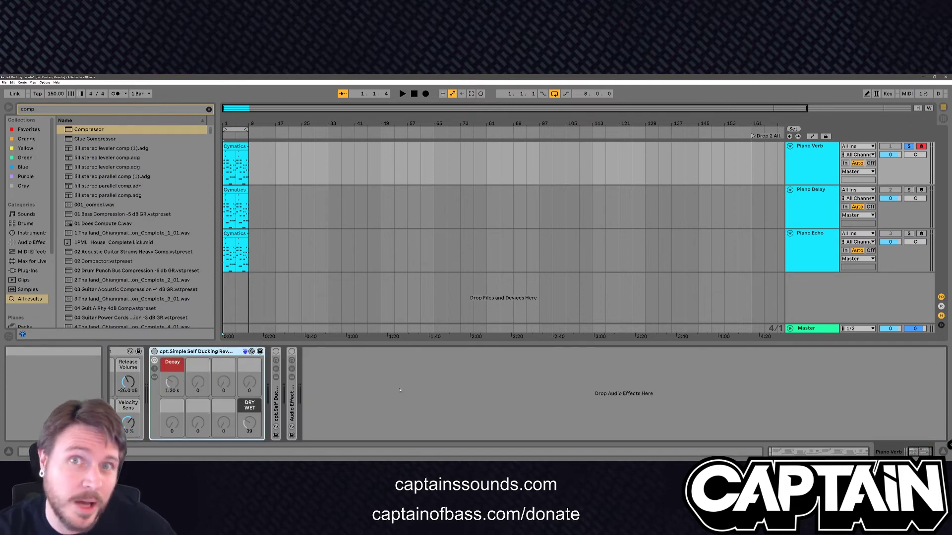
pyautogui.doubleClick(279, 395)
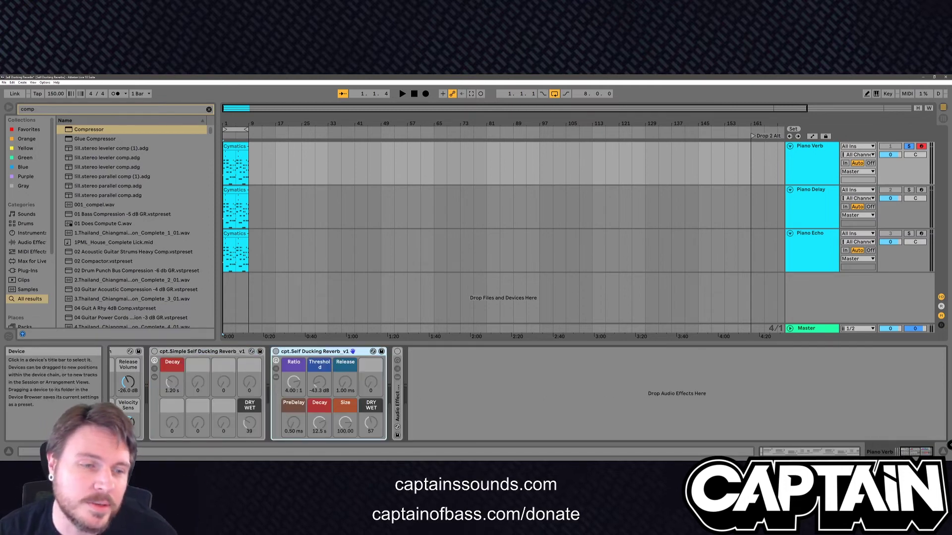
pyautogui.click(154, 351)
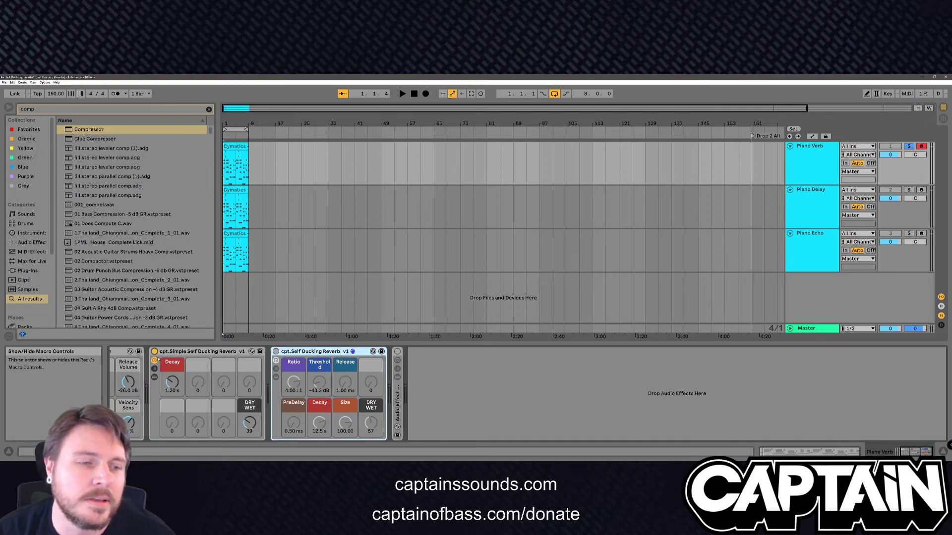
pyautogui.press('space')
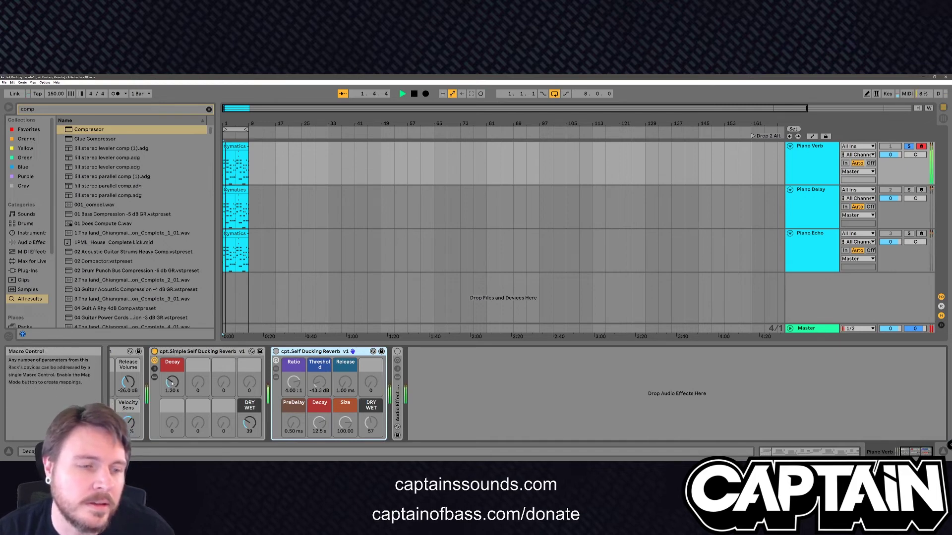
pyautogui.moveTo(172, 384); pyautogui.dragTo(173, 351)
pyautogui.press('space')
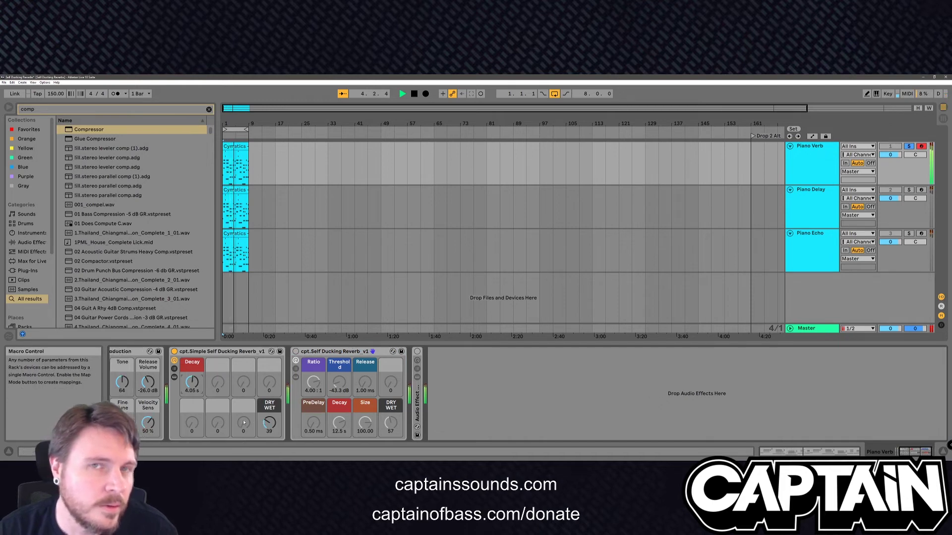
# Enable the Arpeggiator on Piano Verb, audition the simple reverb rack with Decay at 2.16 s, and fold the rack
pyautogui.scroll(5, 244, 422)
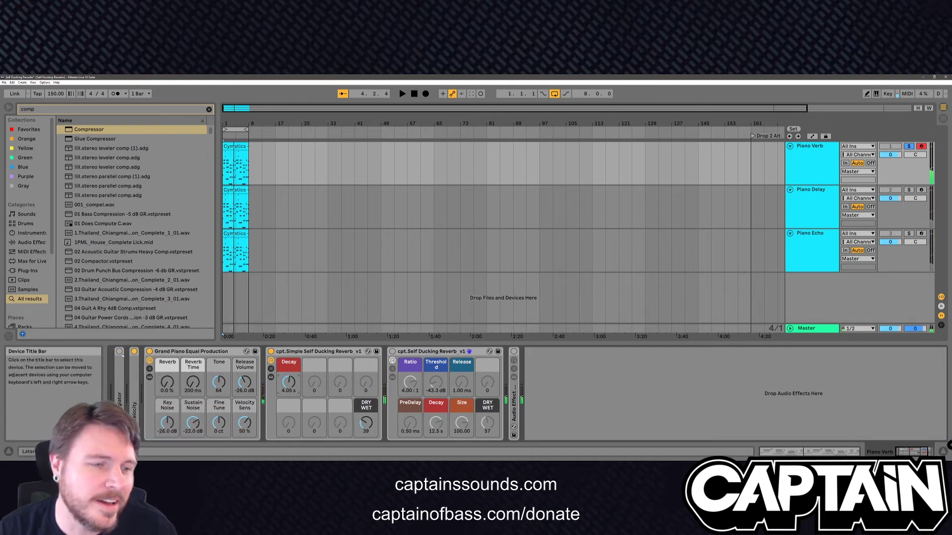
pyautogui.click(119, 352)
pyautogui.press('space')
pyautogui.moveTo(288, 382); pyautogui.dragTo(288, 399)
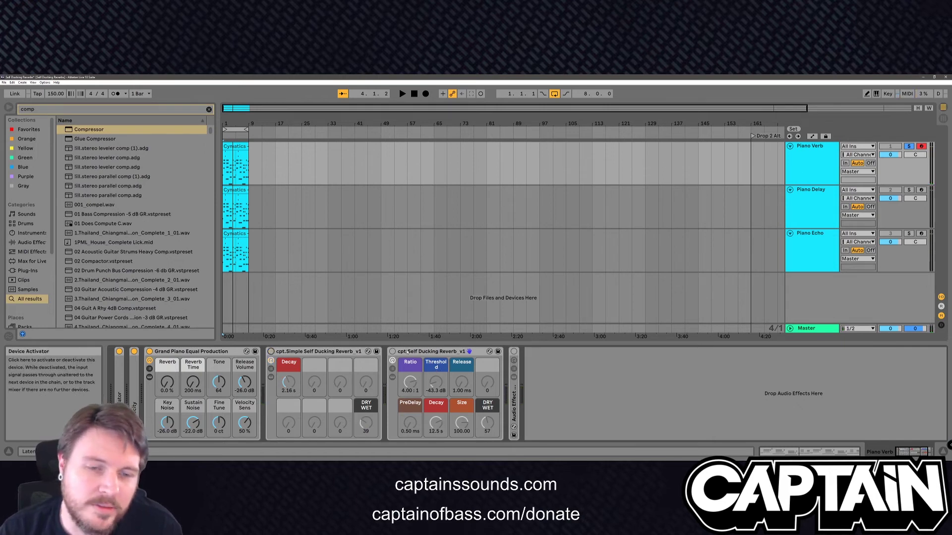
pyautogui.doubleClick(277, 352)
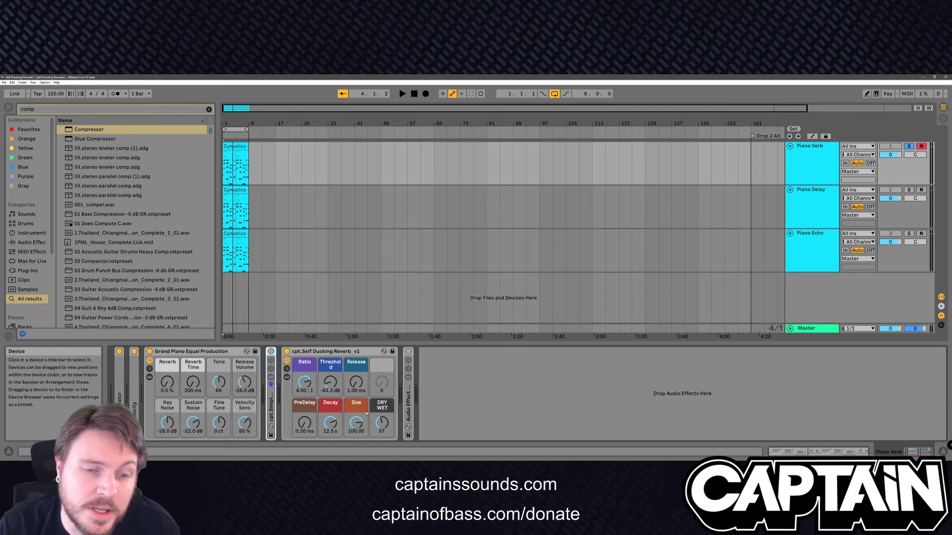
# Audition cpt.Self Ducking Reverb_v1 with Release 261 ms, PreDelay 6.69 ms and Decay 9.52 s, and bypass and fold it
pyautogui.press('space')
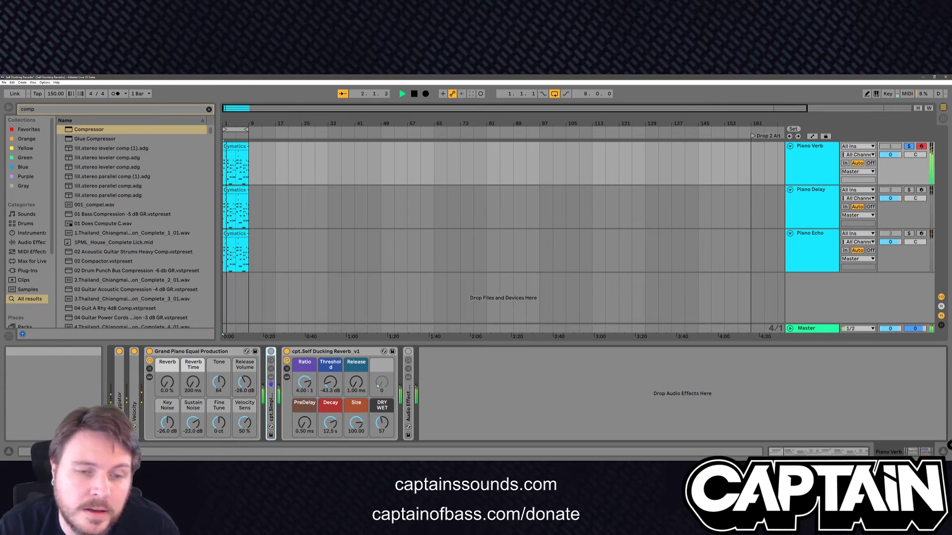
pyautogui.moveTo(356, 382); pyautogui.dragTo(330, 432)
pyautogui.press('space')
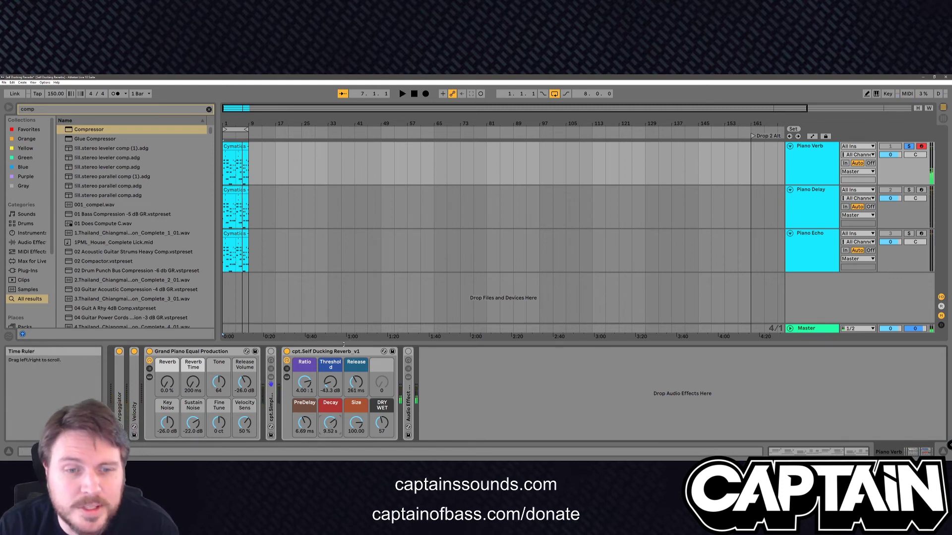
pyautogui.click(287, 351)
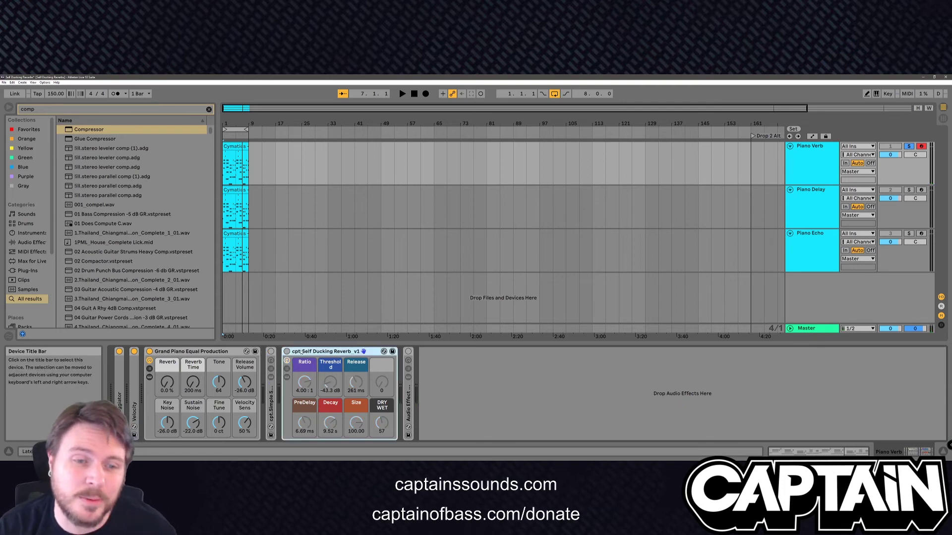
pyautogui.doubleClick(301, 352)
# On the Piano Delay track, unfold and activate the cpt.Simple Self Ducking Delay_v2 rack and inspect its chains and devices
pyautogui.click(810, 200)
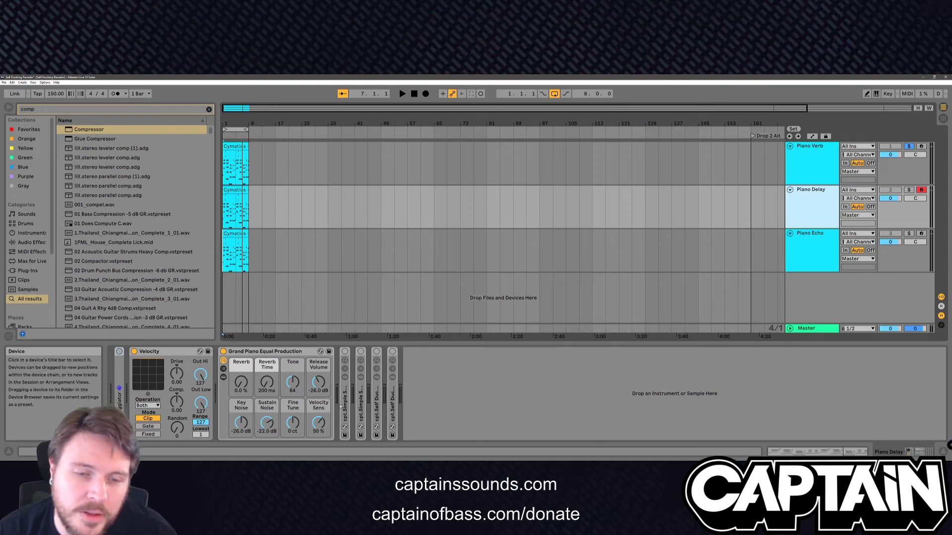
pyautogui.doubleClick(345, 382)
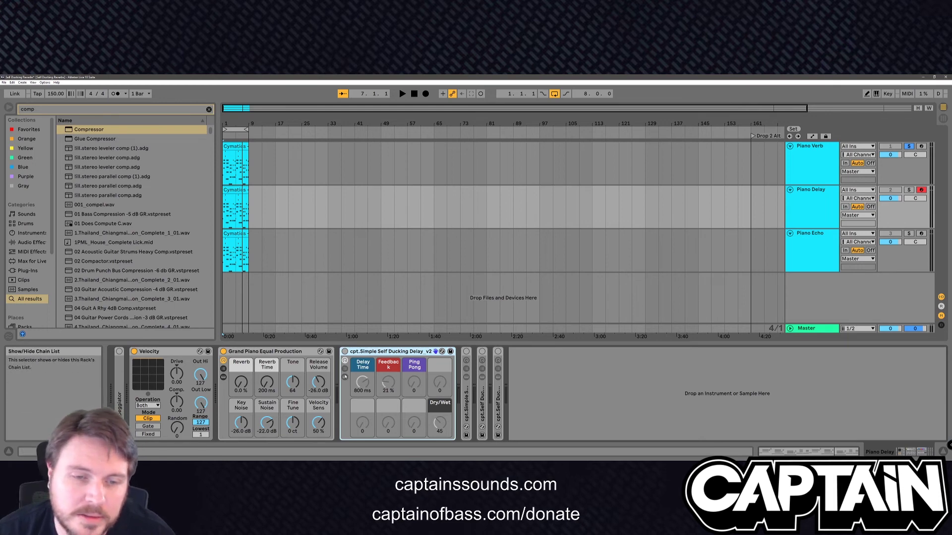
pyautogui.click(345, 369)
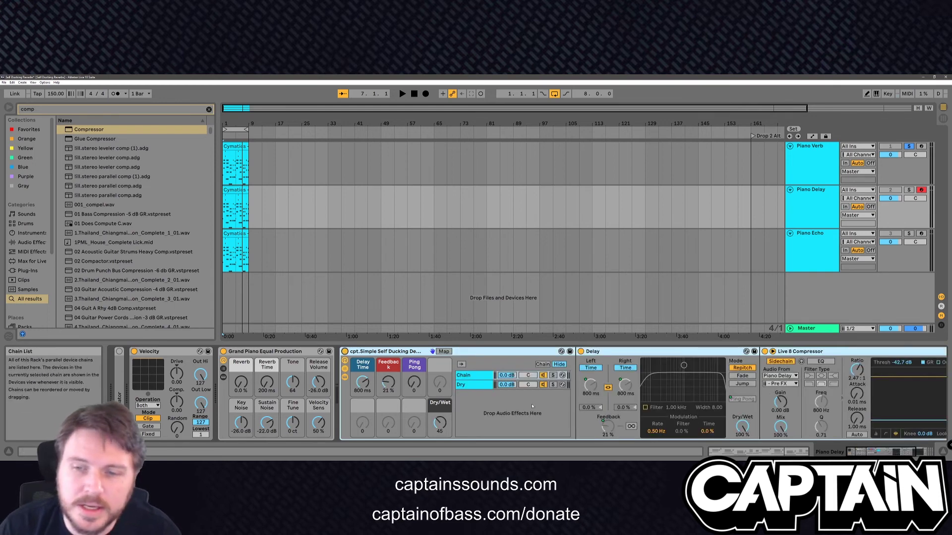
pyautogui.click(938, 439)
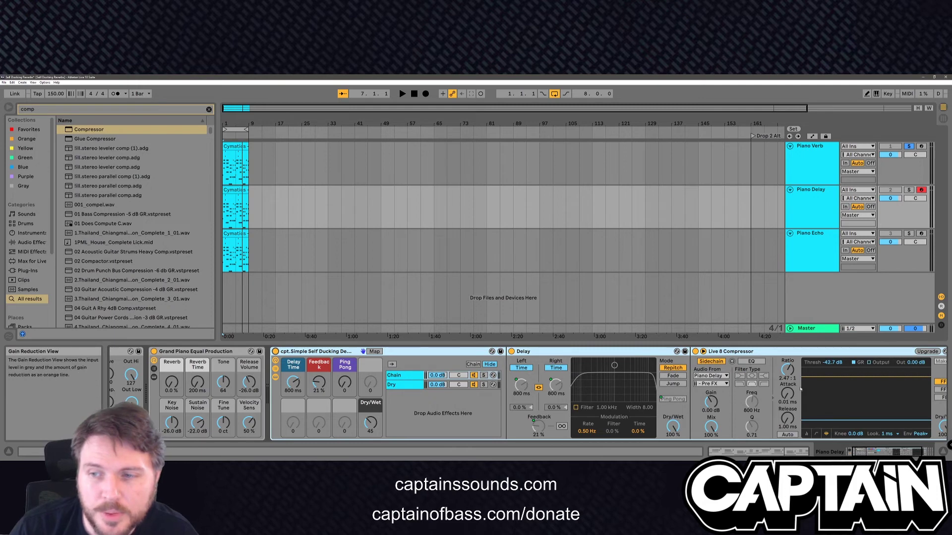
pyautogui.scroll(2, 776, 395)
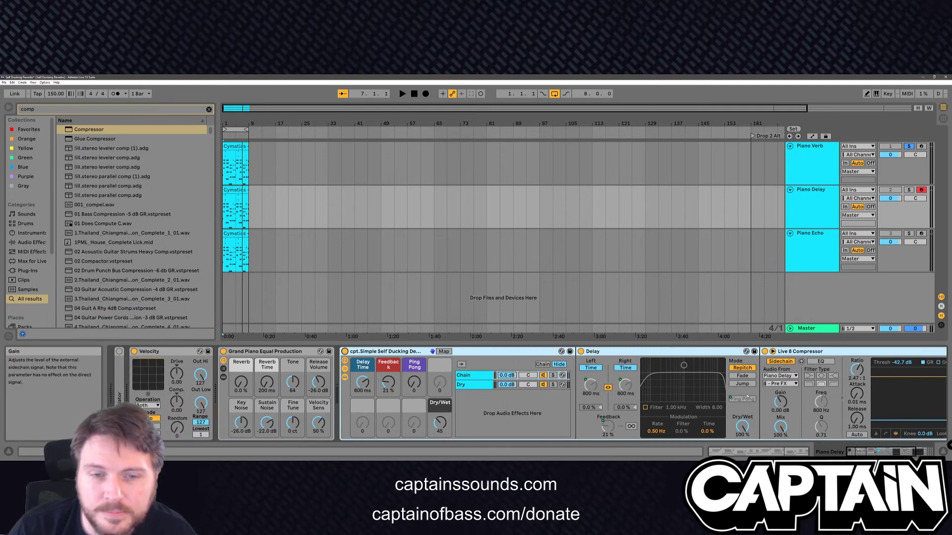
pyautogui.click(345, 376)
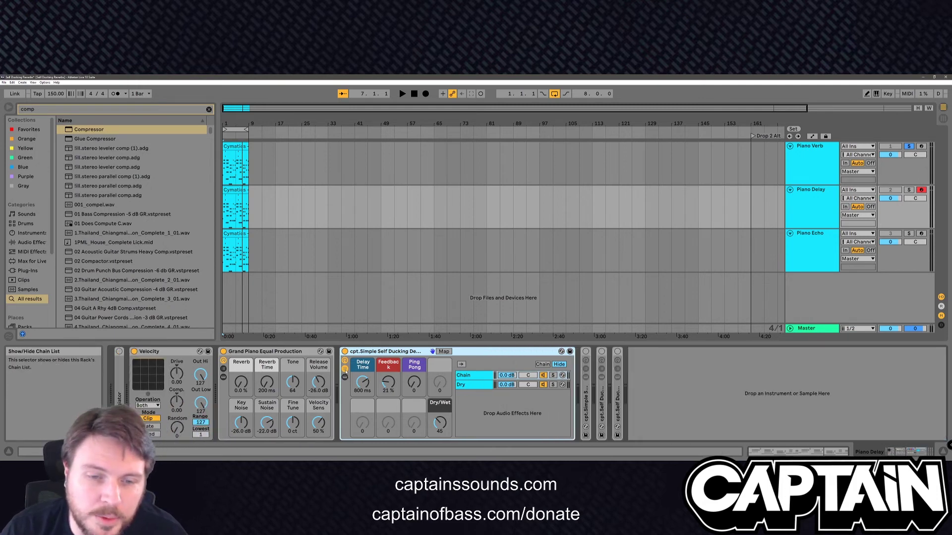
pyautogui.click(345, 368)
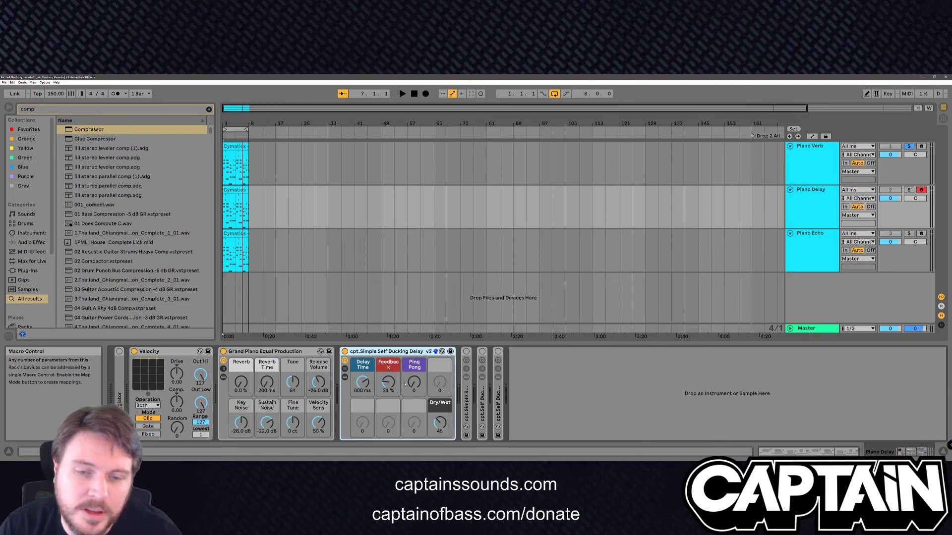
# Play the clip while setting the simple delay rack's Delay Time to 6.92 ms, Feedback to 41% and Dry/Wet to 62
pyautogui.press('space')
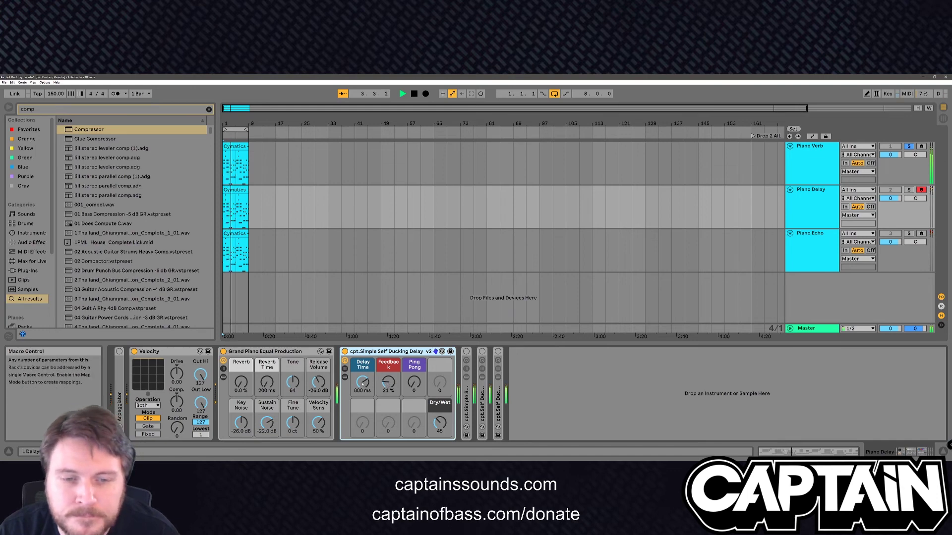
pyautogui.moveTo(386, 381); pyautogui.dragTo(386, 371)
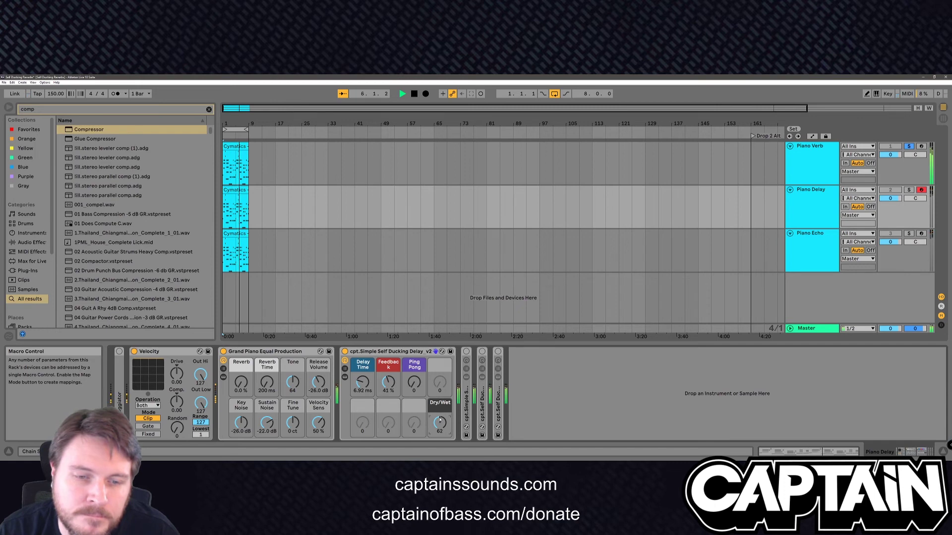
pyautogui.press('space')
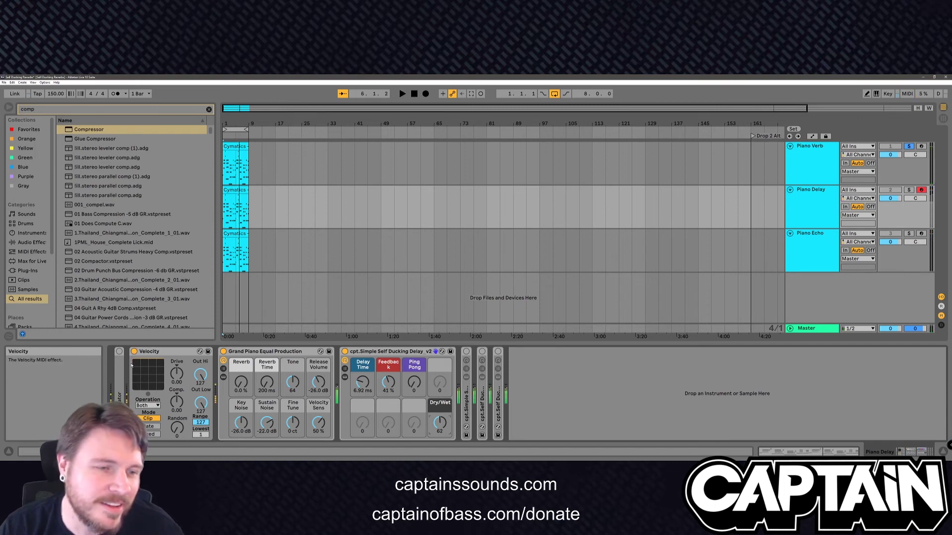
# Solo Piano Delay and audition its simple delay rack with Delay Time 315 ms, Feedback 34% and Ping Pong 111
pyautogui.click(909, 190)
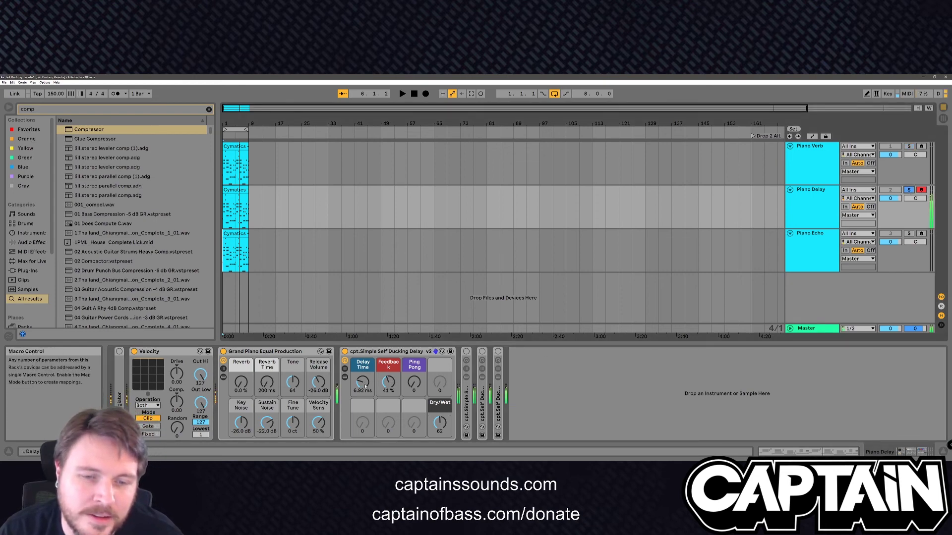
pyautogui.moveTo(362, 381); pyautogui.dragTo(363, 369)
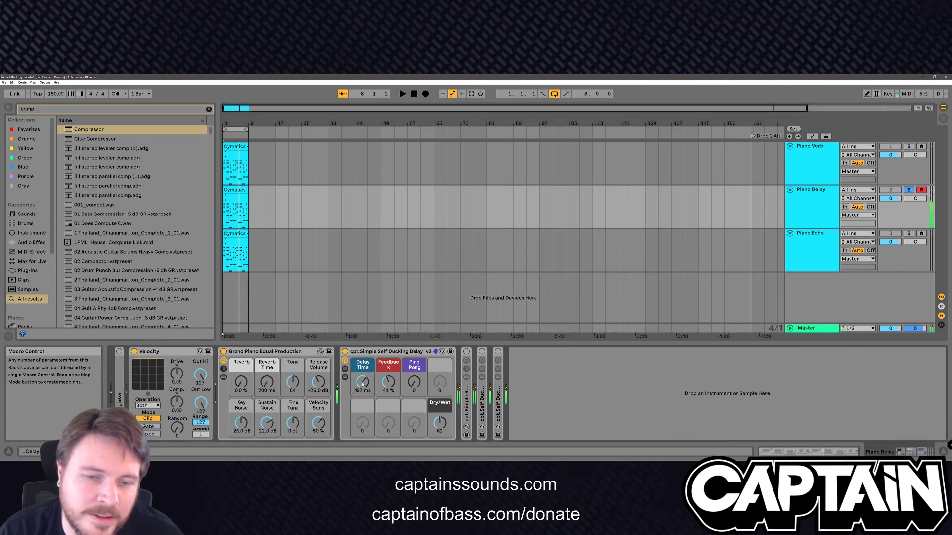
pyautogui.moveTo(410, 385); pyautogui.dragTo(410, 357)
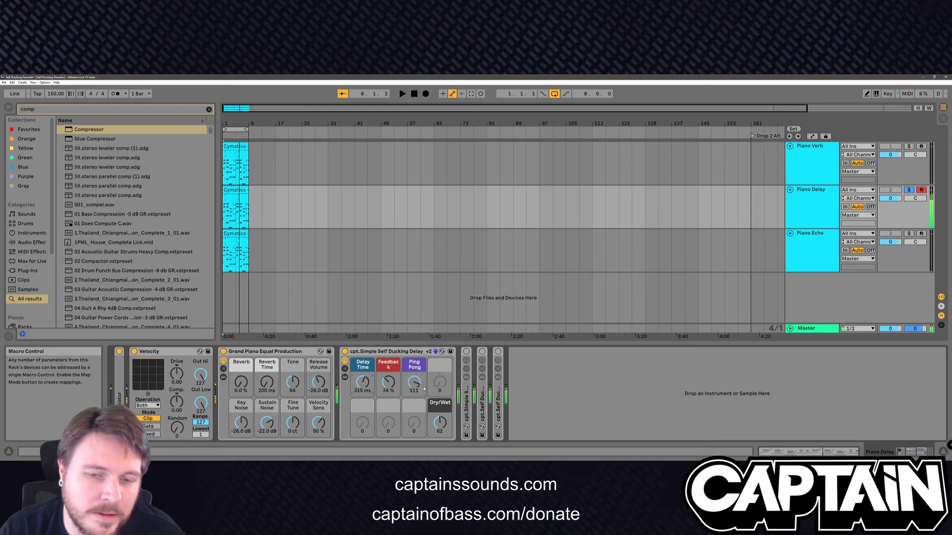
pyautogui.press('space')
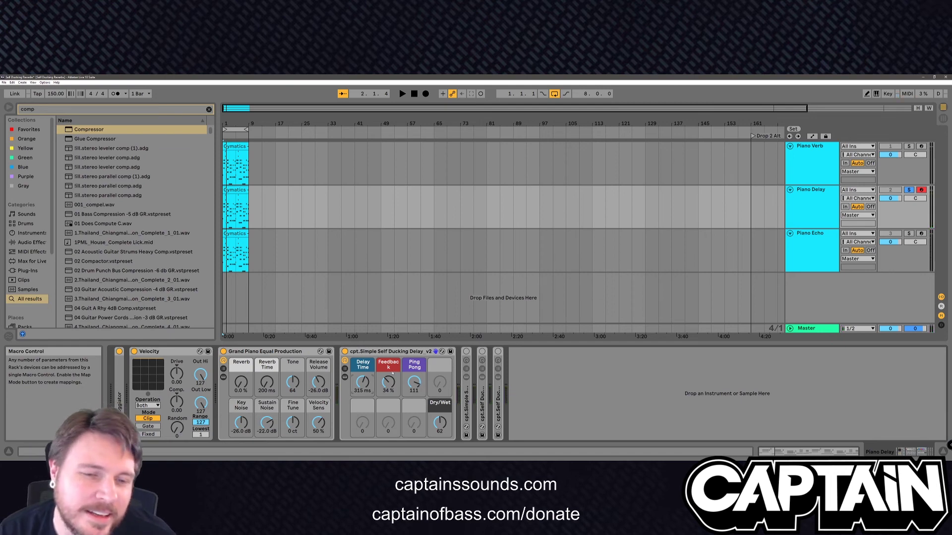
# Fold the simple delay rack and review the macros of the simple sync delay and full self-ducking delay racks, leaving all folded and bypassed
pyautogui.doubleClick(357, 353)
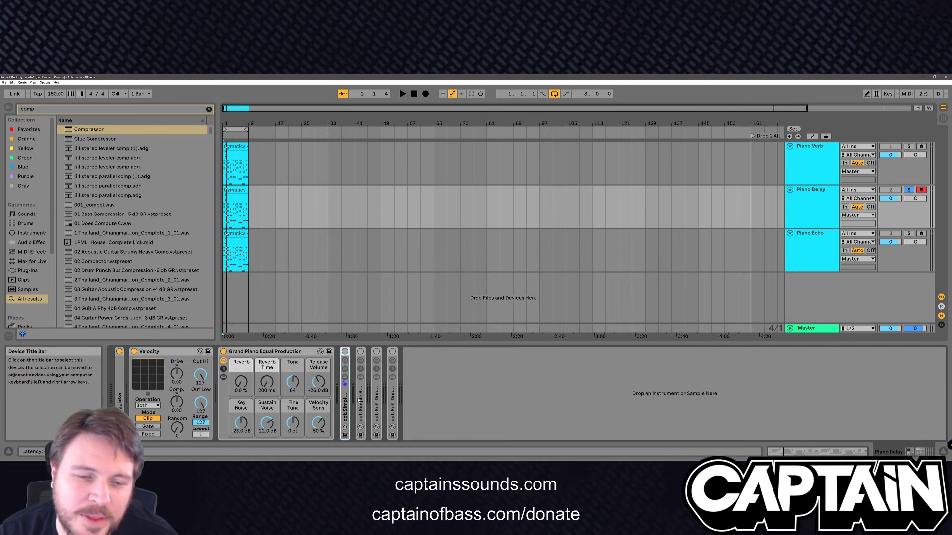
pyautogui.doubleClick(360, 354)
pyautogui.click(362, 353)
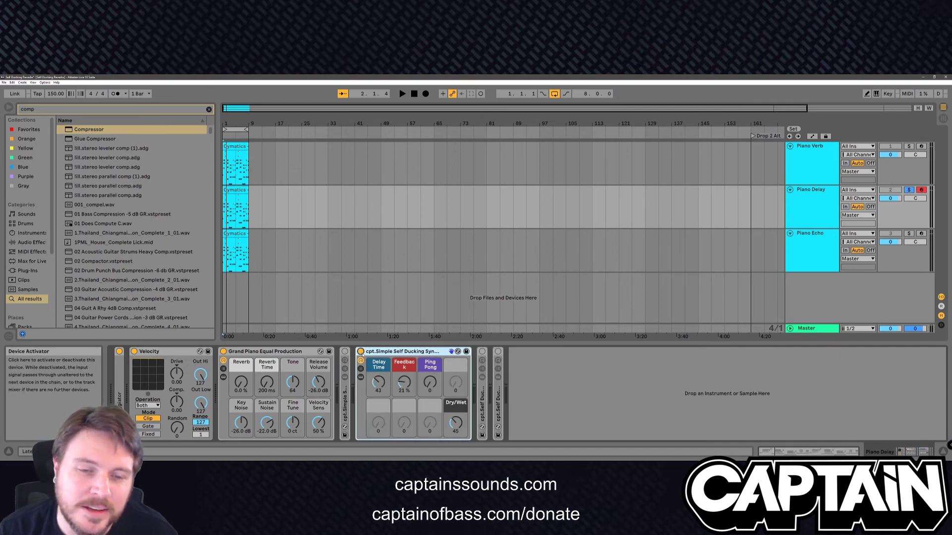
pyautogui.doubleClick(369, 352)
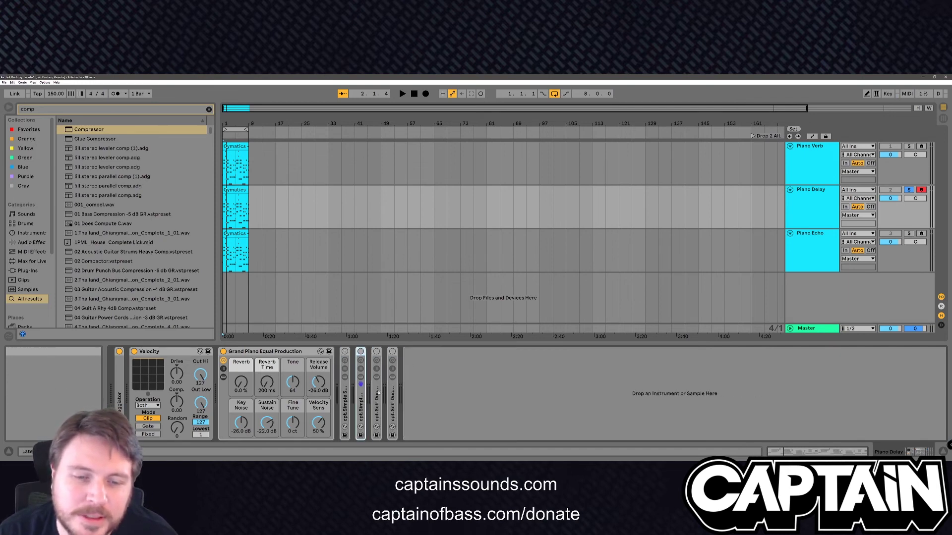
pyautogui.click(376, 396)
pyautogui.doubleClick(377, 397)
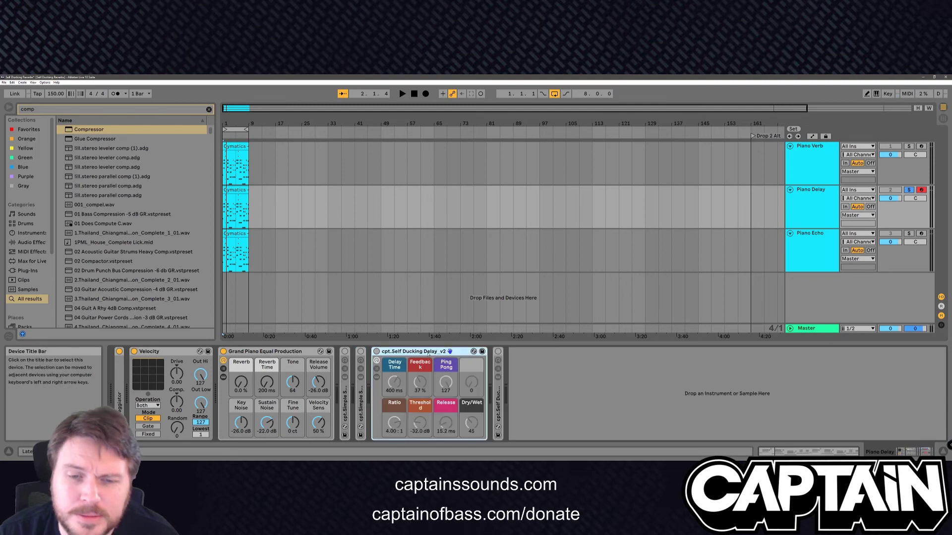
pyautogui.doubleClick(428, 351)
# Open the self-ducking presets folder in the browser and replace the search text with "s" to list its rack presets
pyautogui.scroll(-4, 21, 301)
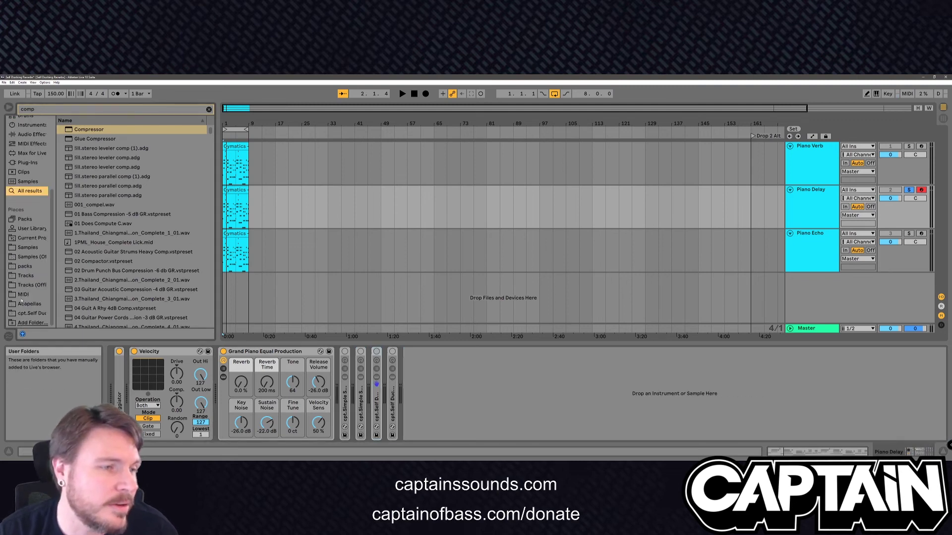
pyautogui.click(22, 312)
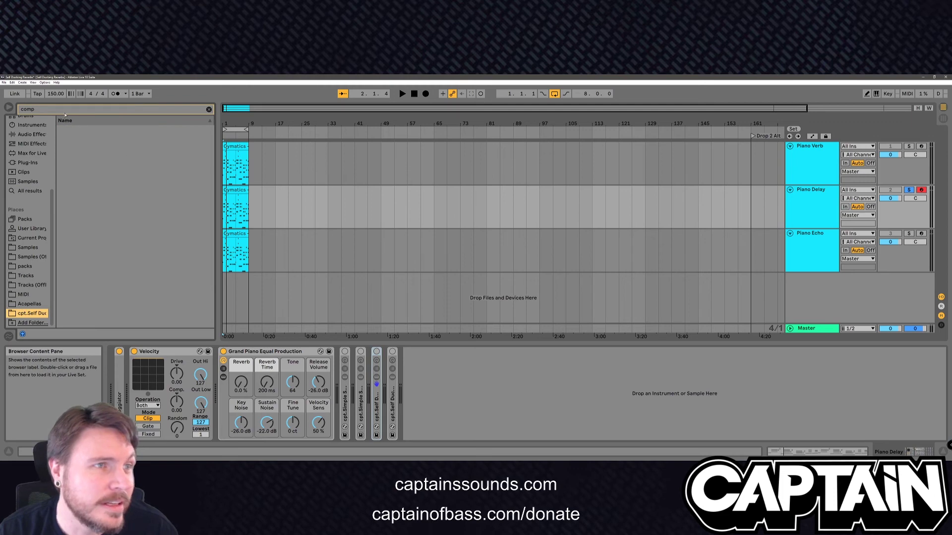
pyautogui.press('BackSpace')
pyautogui.press('BackSpace')
pyautogui.press('BackSpace')
pyautogui.press('BackSpace')
pyautogui.write('si')
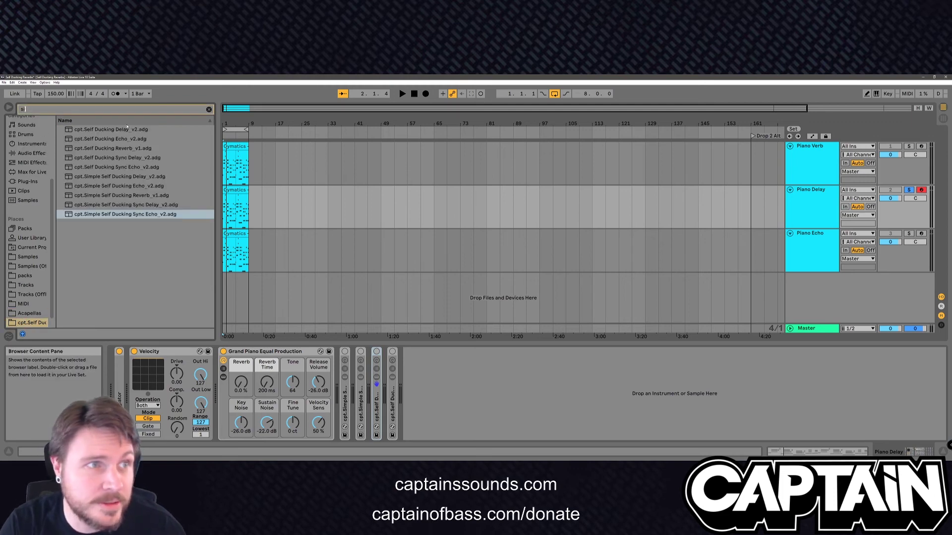
# Search the presets for "simple syn", add cpt.Simple Self Ducking Sync Delay_v2 at the end of Piano Delay's chain, and show the rack's devices
pyautogui.write('mple syn')
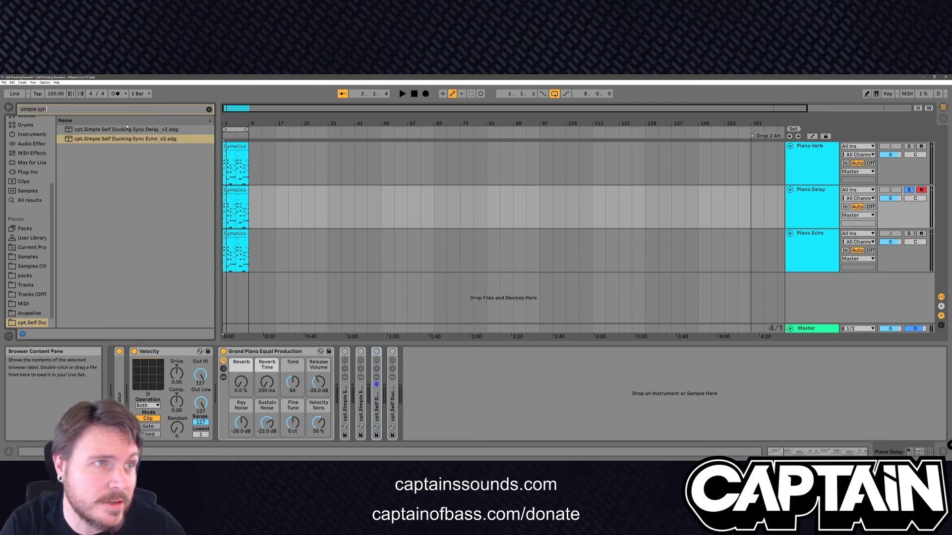
pyautogui.click(126, 129)
pyautogui.moveTo(126, 130); pyautogui.dragTo(464, 390)
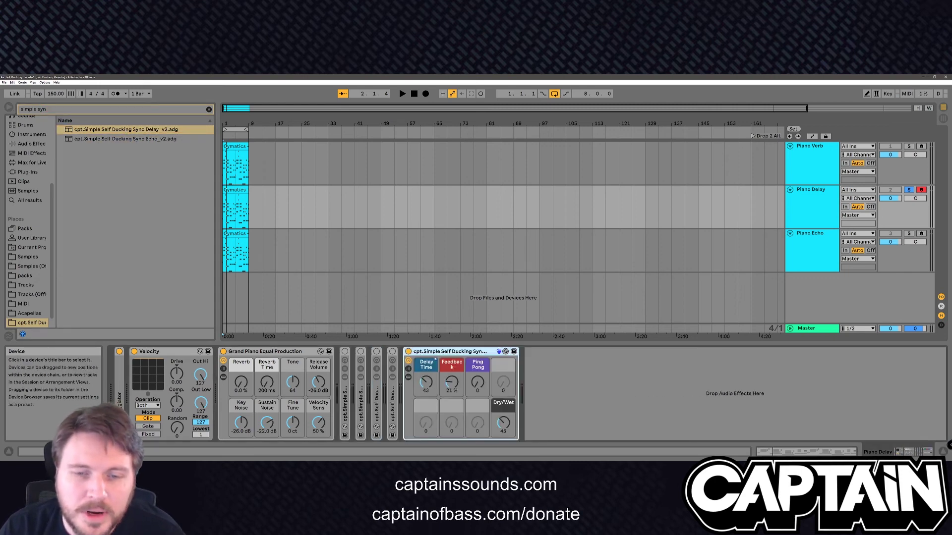
pyautogui.click(408, 378)
# Play the clip while setting the simple sync delay rack's Delay Time to 104, Feedback to 37%, Ping Pong to 127 and Dry/Wet to 61
pyautogui.press('space')
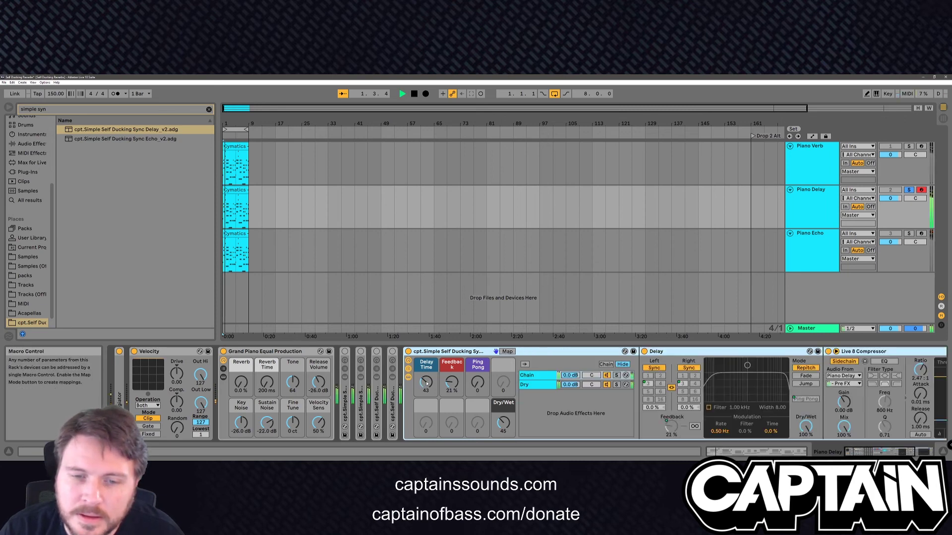
pyautogui.moveTo(429, 385); pyautogui.dragTo(425, 334)
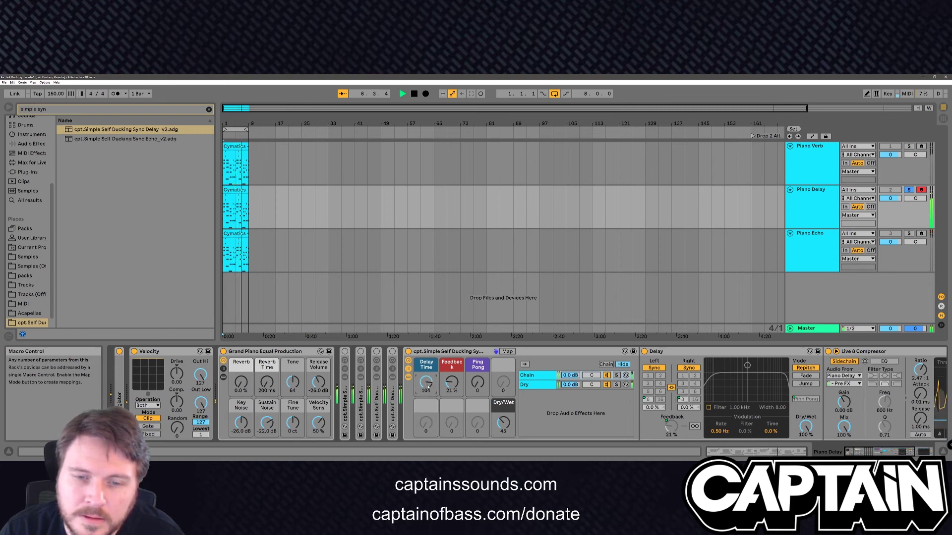
pyautogui.moveTo(452, 386); pyautogui.dragTo(485, 374)
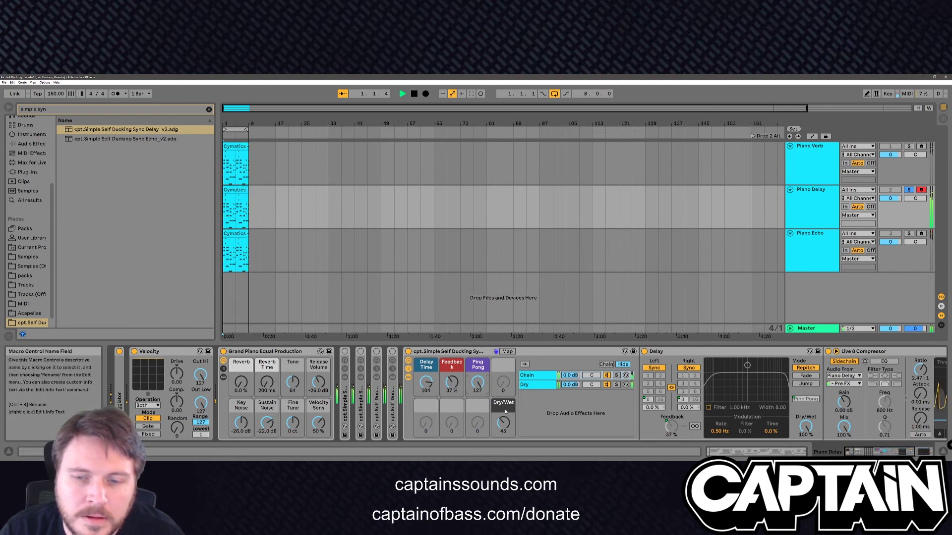
pyautogui.moveTo(503, 421); pyautogui.dragTo(503, 414)
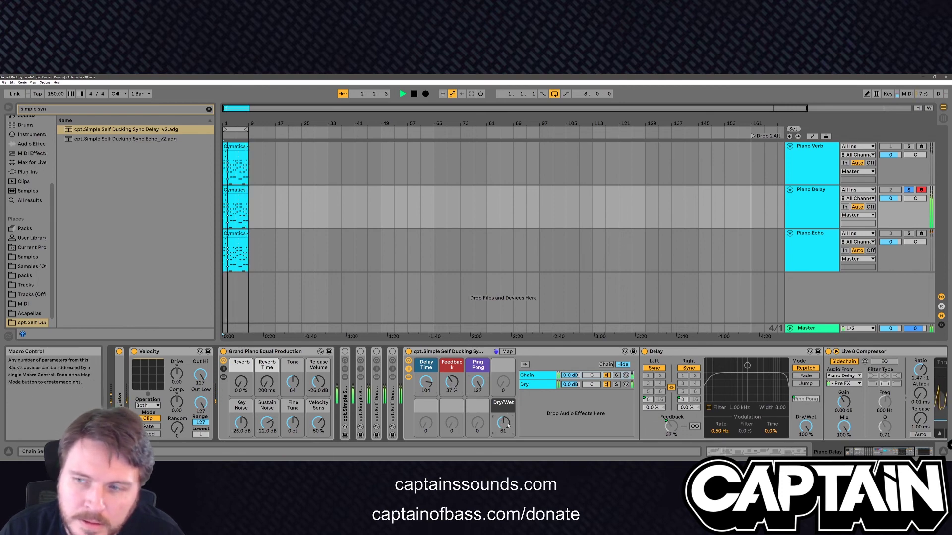
# Compare the sync delay with the rack's Compressor bypassed and re-enabled, playing the clip each time
pyautogui.click(828, 351)
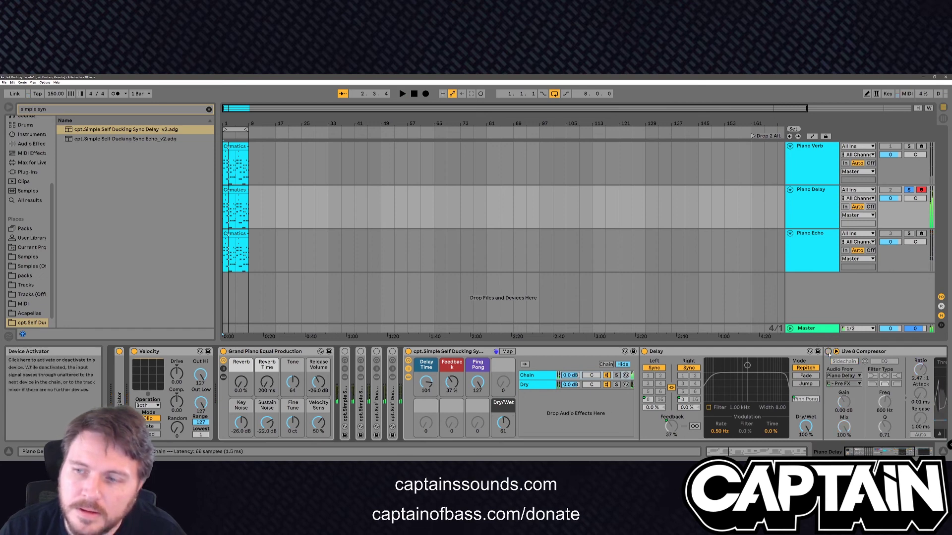
pyautogui.press('space')
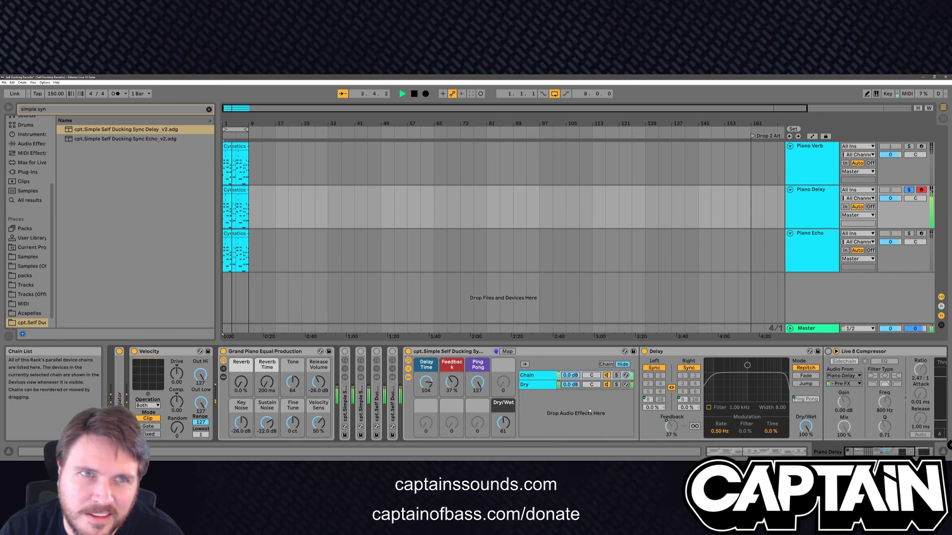
pyautogui.press('space')
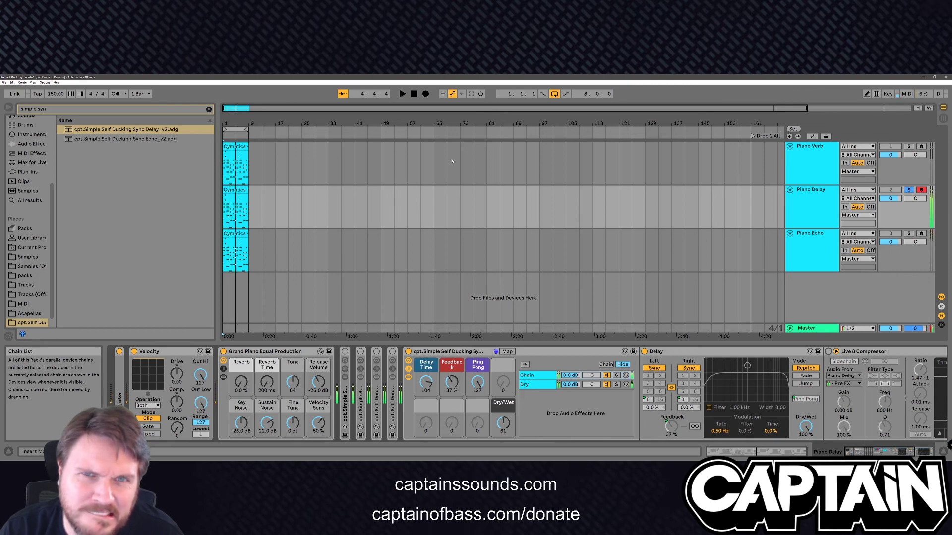
pyautogui.click(415, 94)
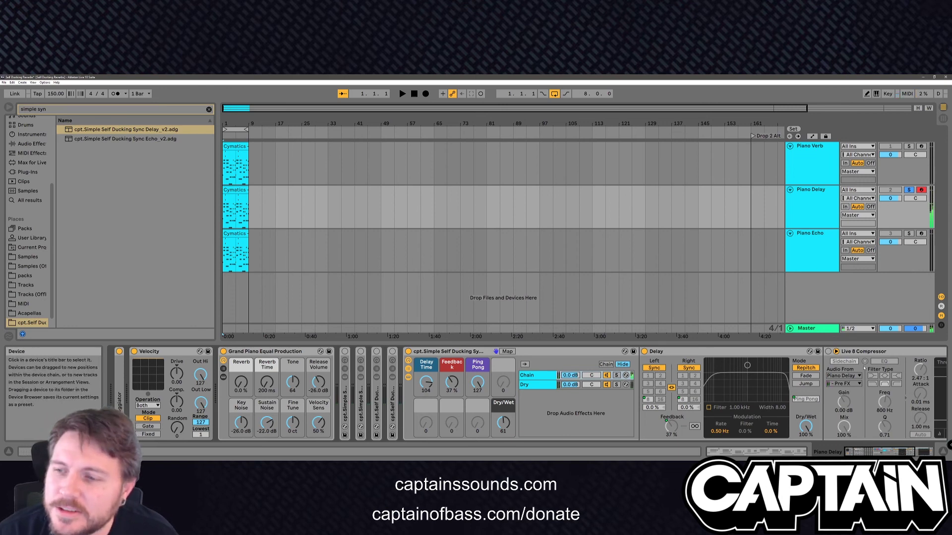
pyautogui.press('space')
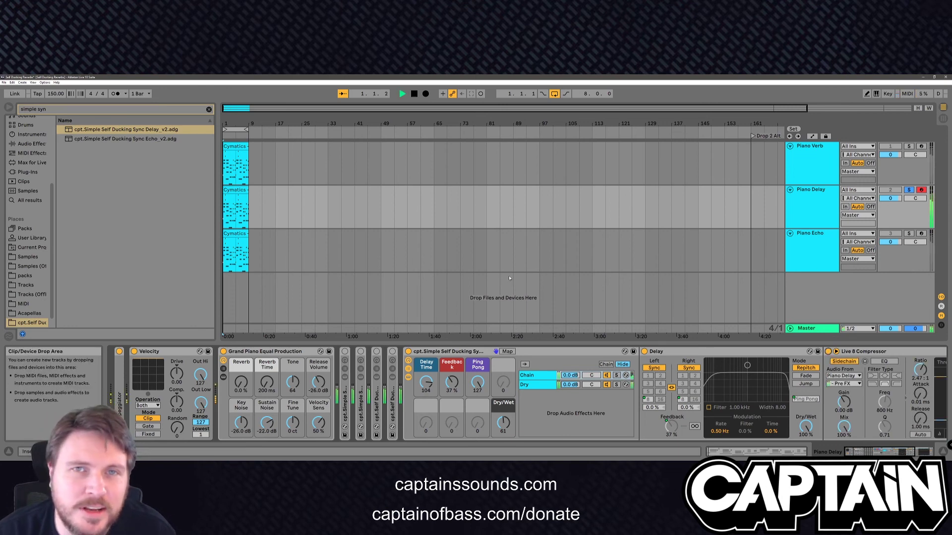
pyautogui.press('space')
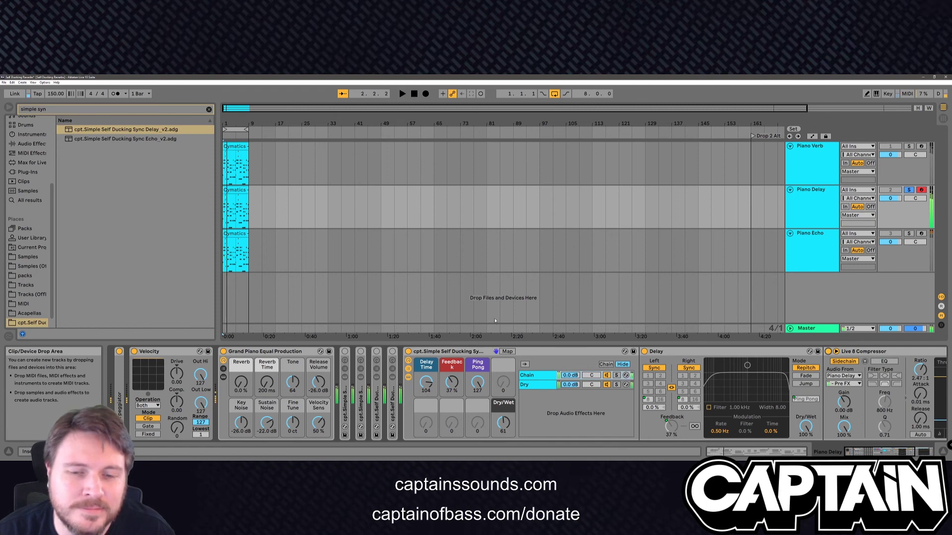
# Bypass the added simple sync delay rack and delete it from Piano Delay
pyautogui.click(407, 351)
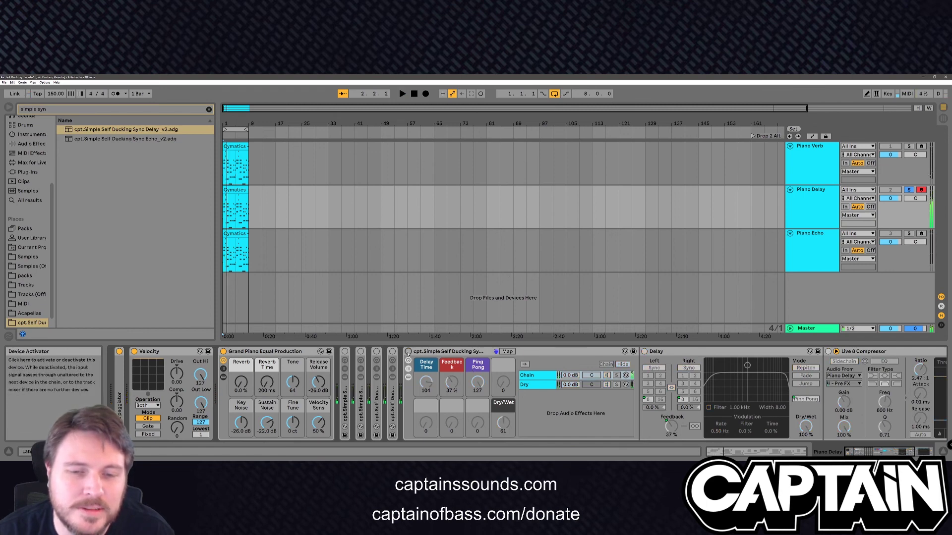
pyautogui.press('Delete')
# Select the Piano Echo track with its simple self-ducking echo rack unfolded, and clear the preset search
pyautogui.click(818, 258)
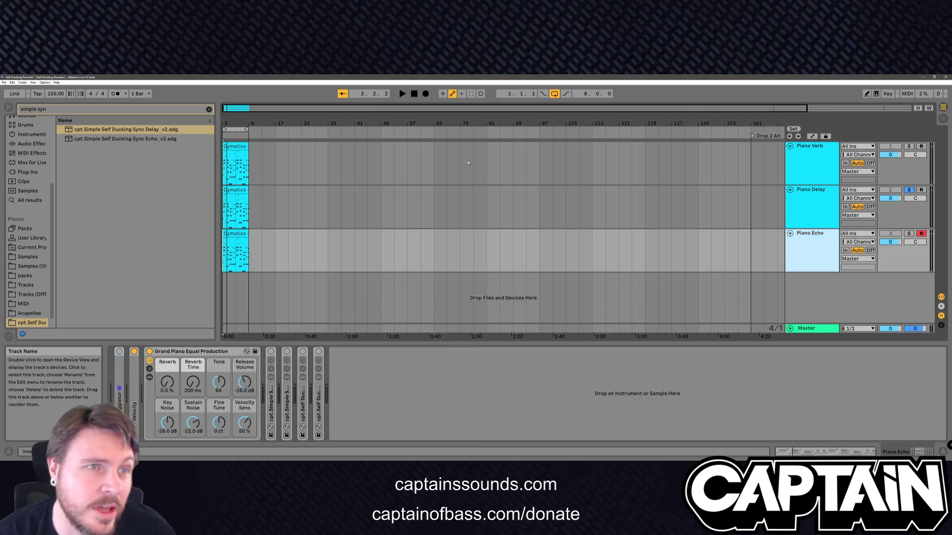
pyautogui.doubleClick(171, 130)
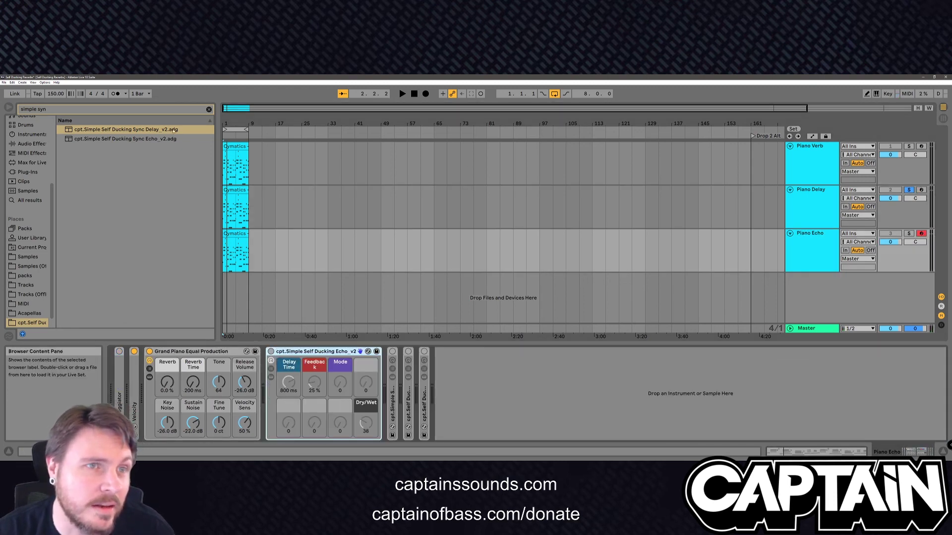
pyautogui.click(209, 110)
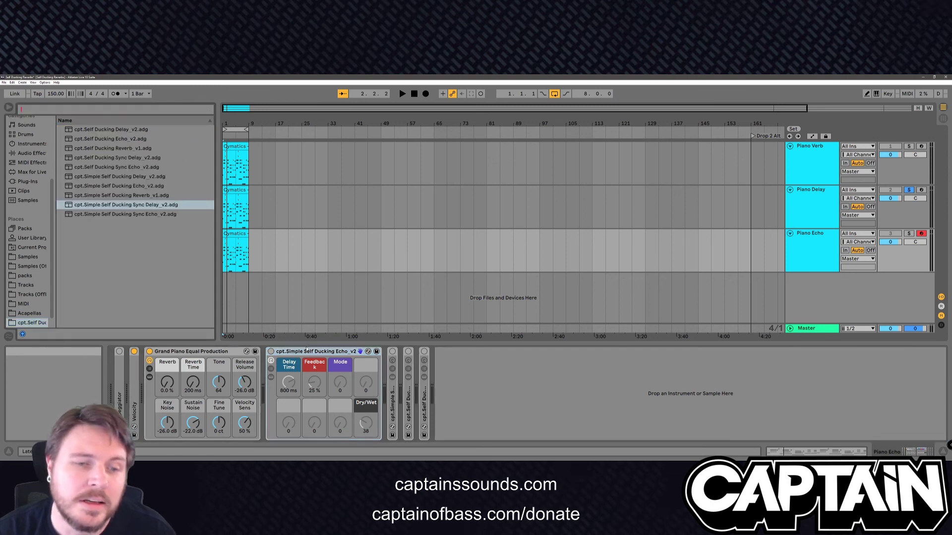